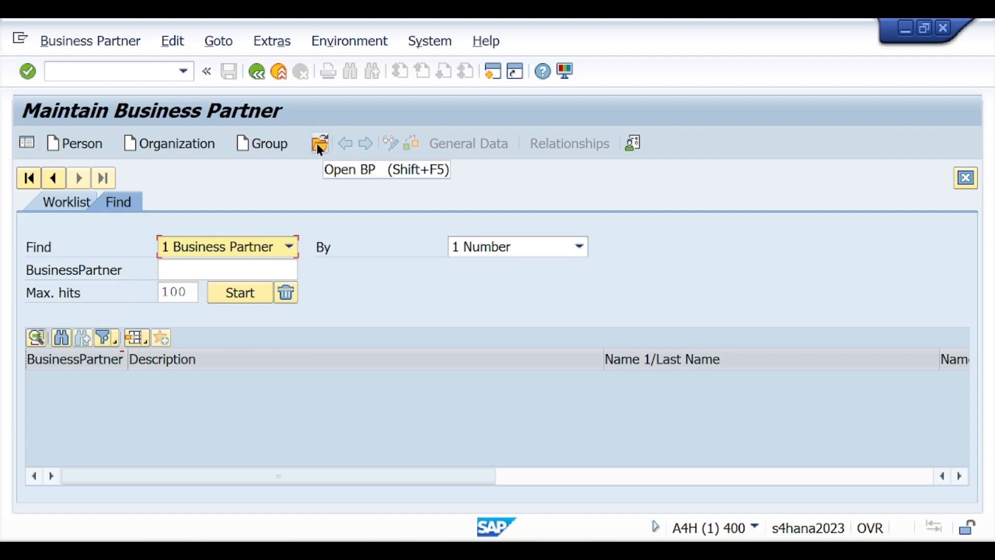
# Start a new organization-type business partner in Maintain Business Partner
pyautogui.click(156, 148)
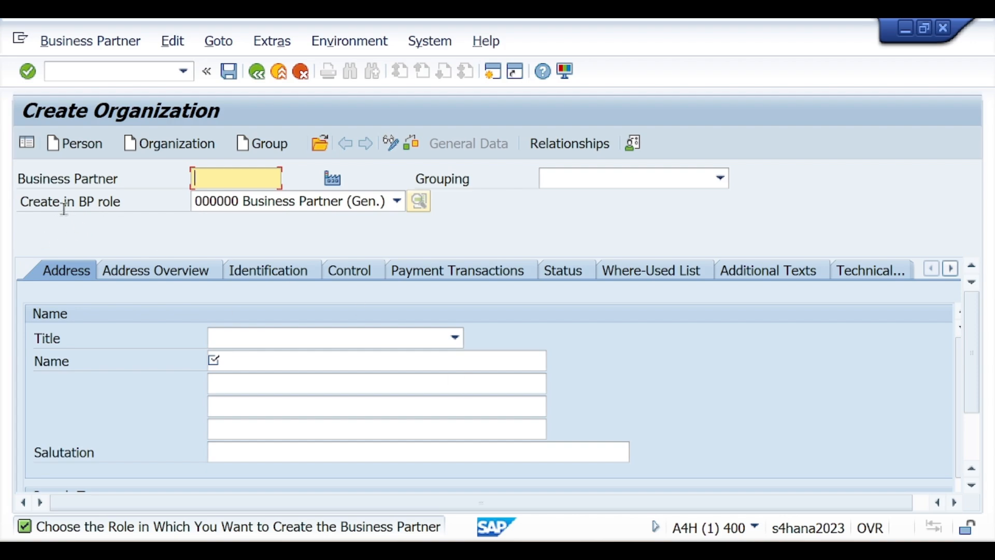
# Keep role 000000 Business Partner (Gen.) and choose grouping SPL supplier-mm
pyautogui.click(254, 201)
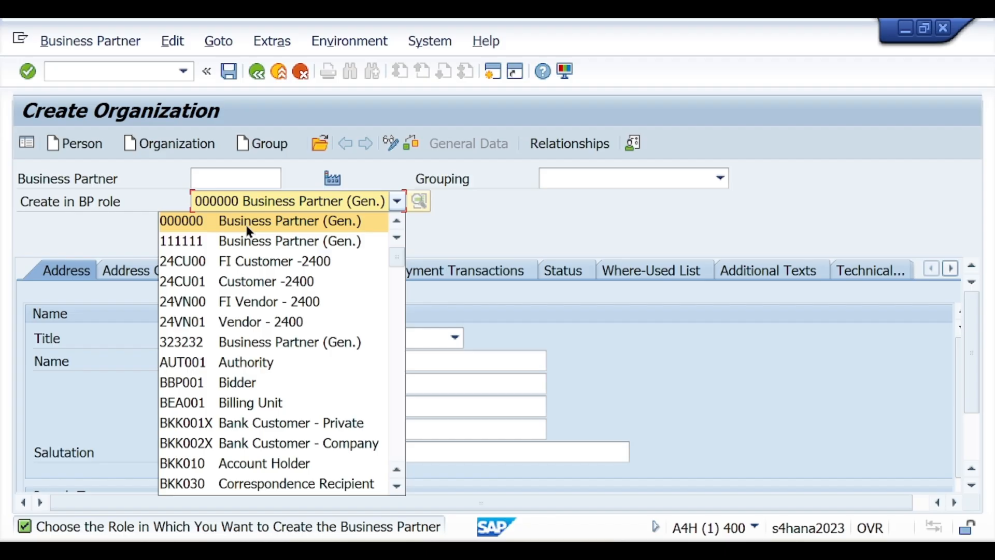
pyautogui.click(632, 235)
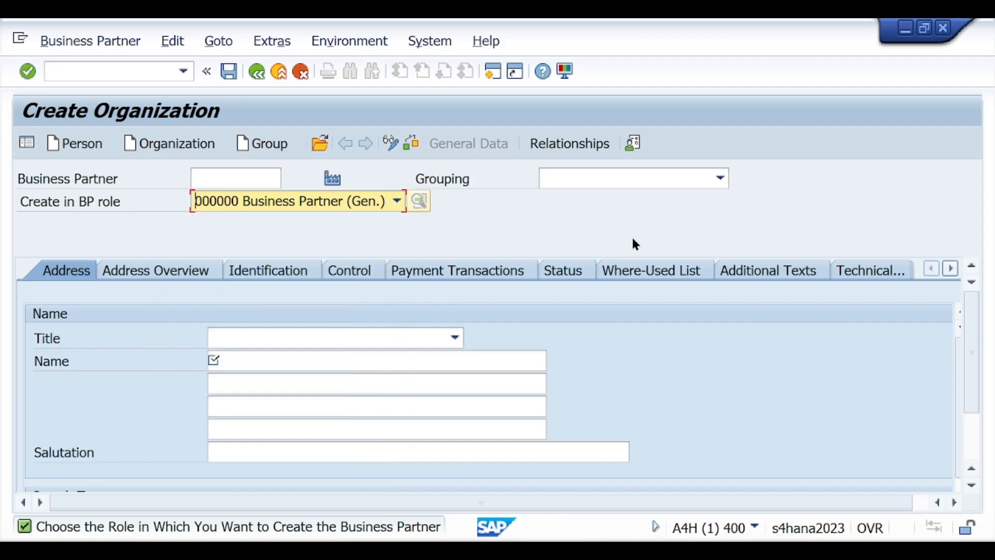
pyautogui.click(645, 183)
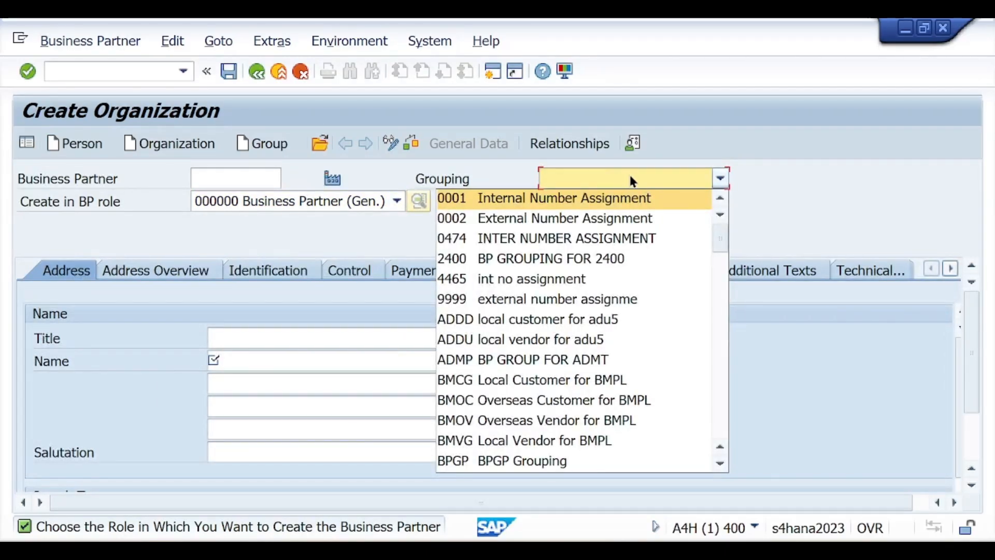
pyautogui.click(835, 179)
pyautogui.click(225, 179)
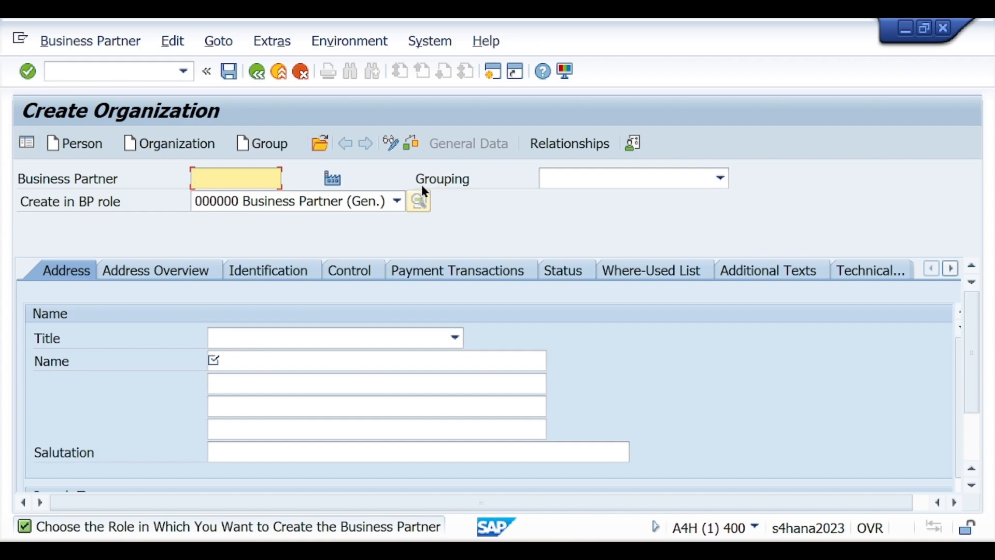
pyautogui.click(598, 179)
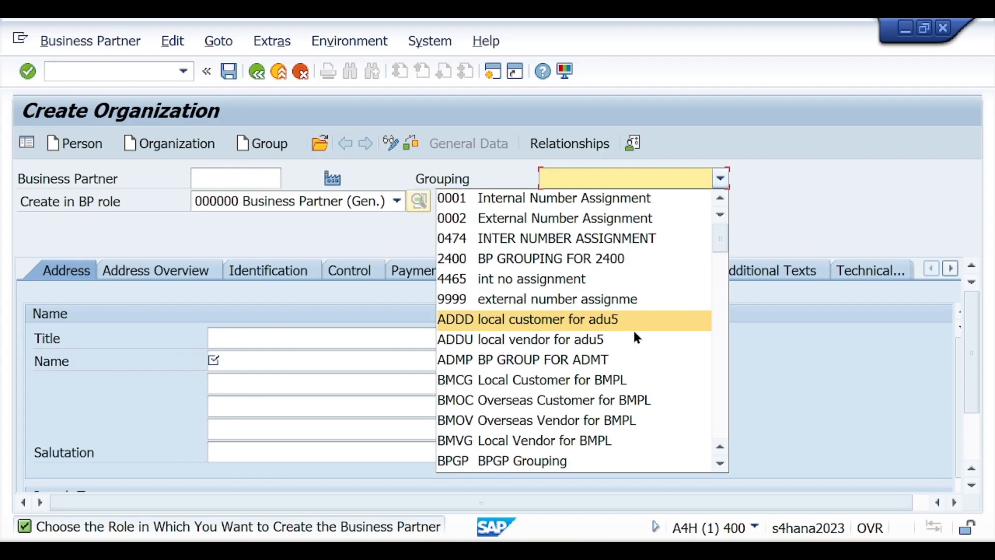
pyautogui.write('sp')
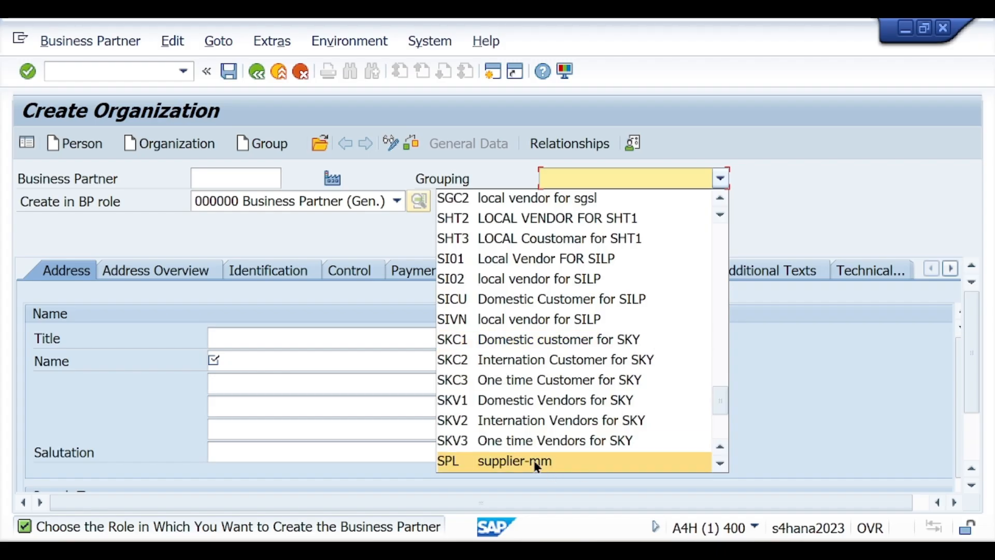
pyautogui.click(537, 466)
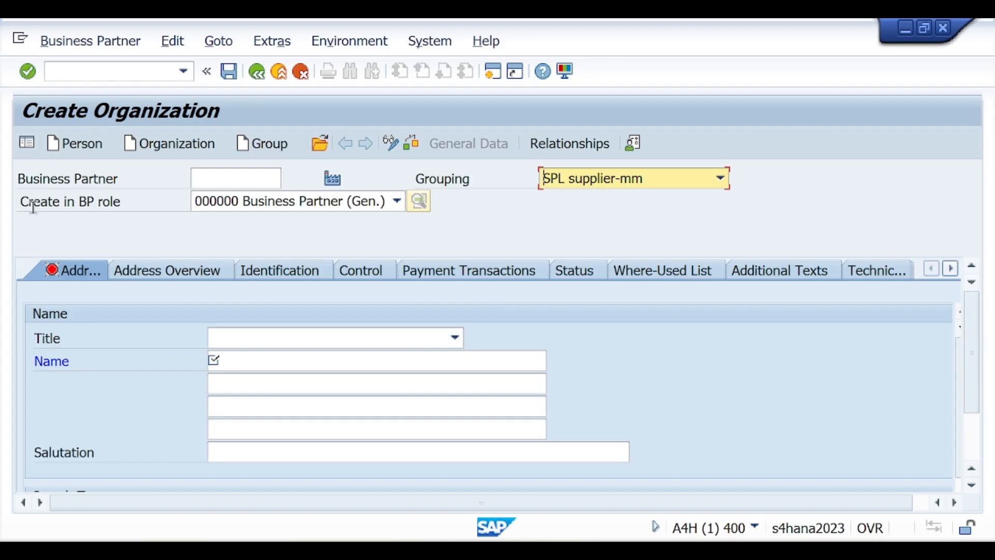
# Keep the general Business Partner role and set the title to 0003 Company
pyautogui.click(248, 207)
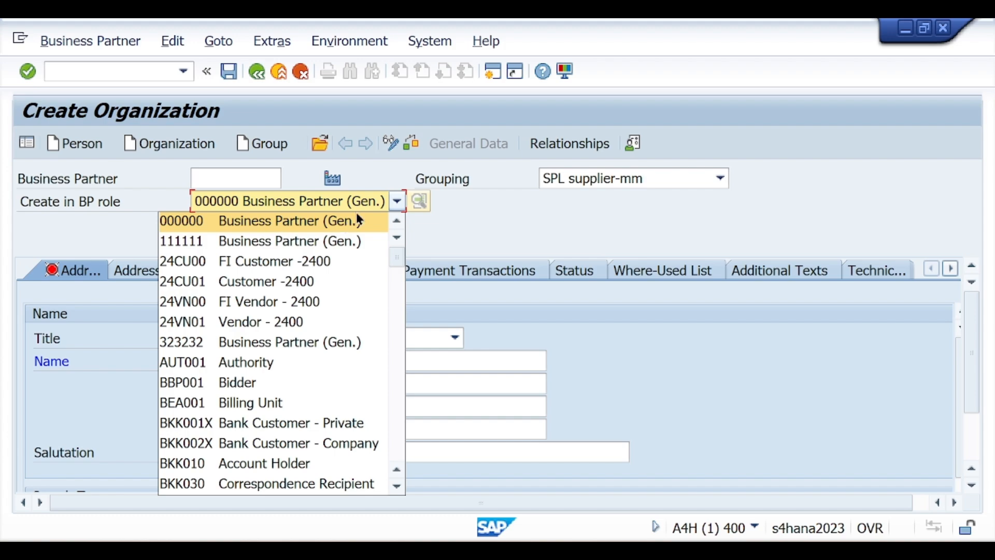
pyautogui.click(275, 220)
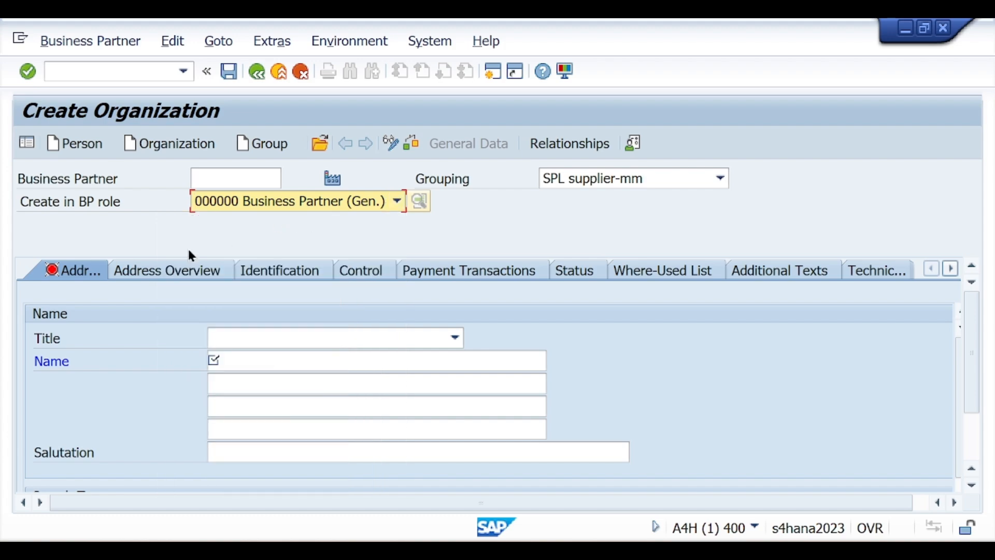
pyautogui.click(283, 336)
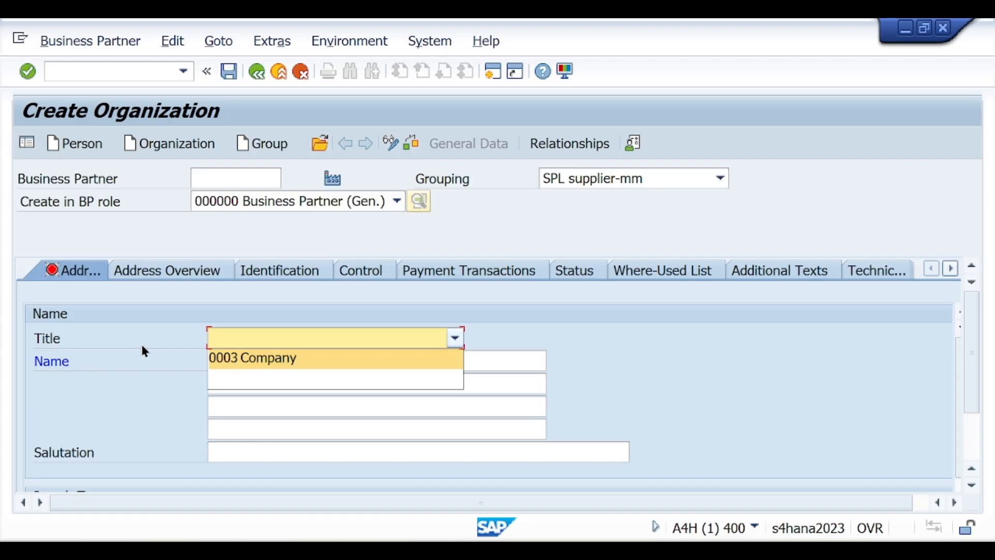
pyautogui.click(238, 359)
# Enter 'Business Partner SVKM' as the organization's name
pyautogui.click(233, 360)
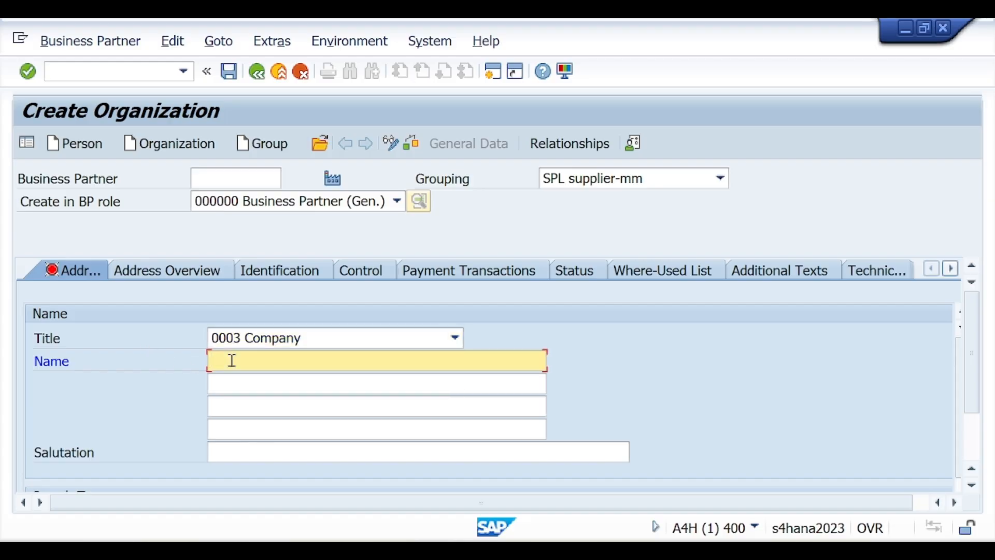
pyautogui.write('Bus')
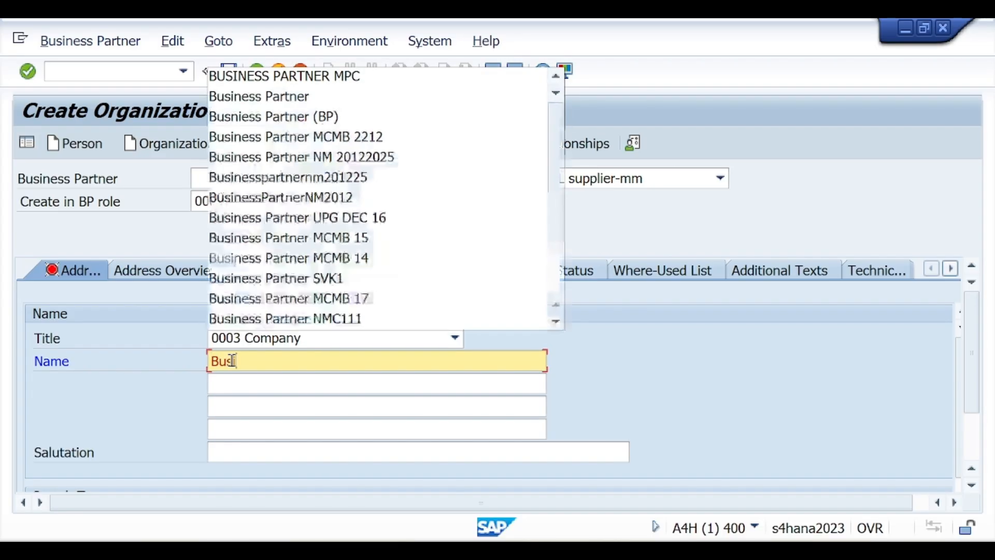
pyautogui.write('iness partner')
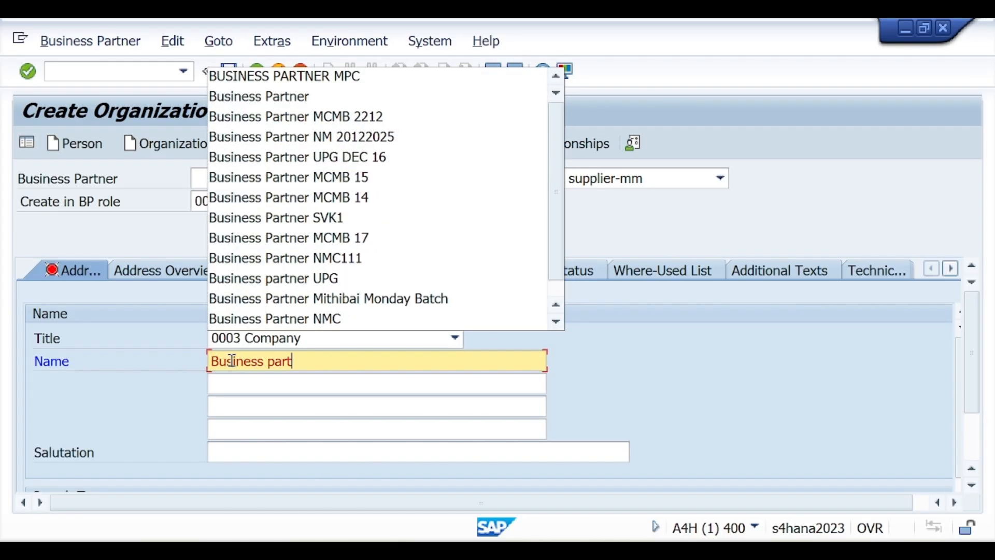
pyautogui.press('BackSpace')
pyautogui.press('BackSpace')
pyautogui.press('BackSpace')
pyautogui.press('BackSpace')
pyautogui.press('BackSpace')
pyautogui.press('BackSpace')
pyautogui.press('BackSpace')
pyautogui.press('BackSpace')
pyautogui.write('Partner SVKM')
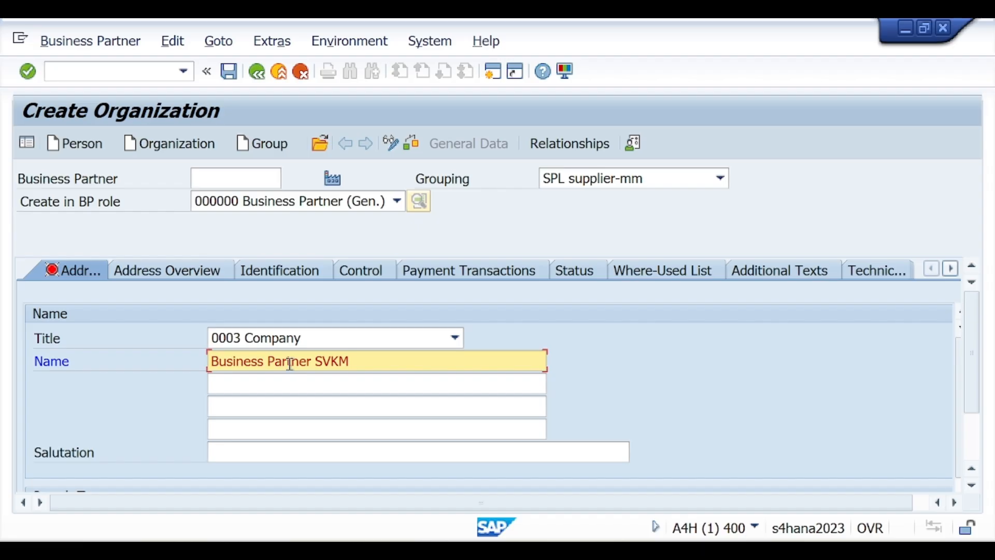
# Enter VISHWAS as Search Term 1
pyautogui.scroll(-1, 397, 378)
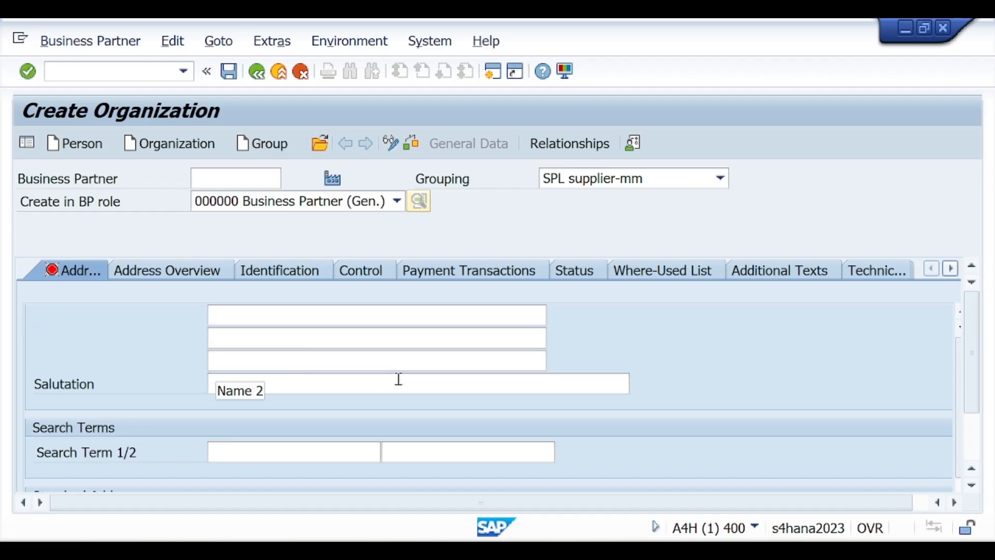
pyautogui.scroll(-2, 398, 379)
pyautogui.scroll(1, 287, 339)
pyautogui.click(242, 381)
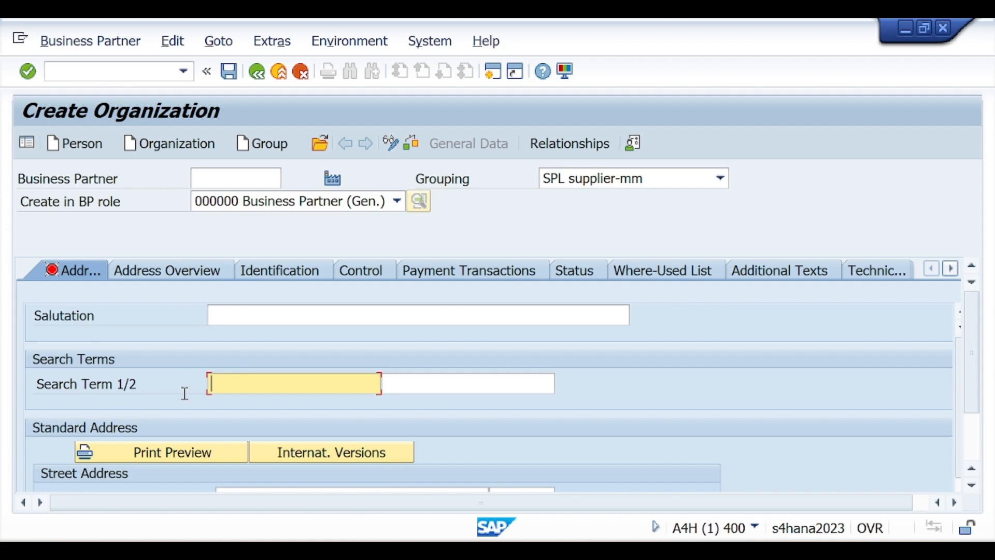
pyautogui.write('VISHWAS')
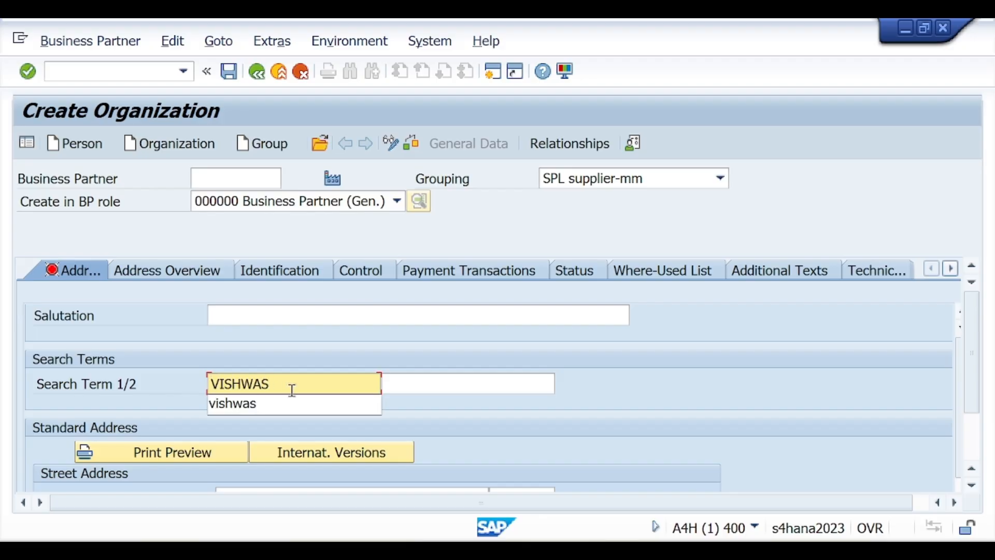
pyautogui.moveTo(293, 390); pyautogui.dragTo(205, 389)
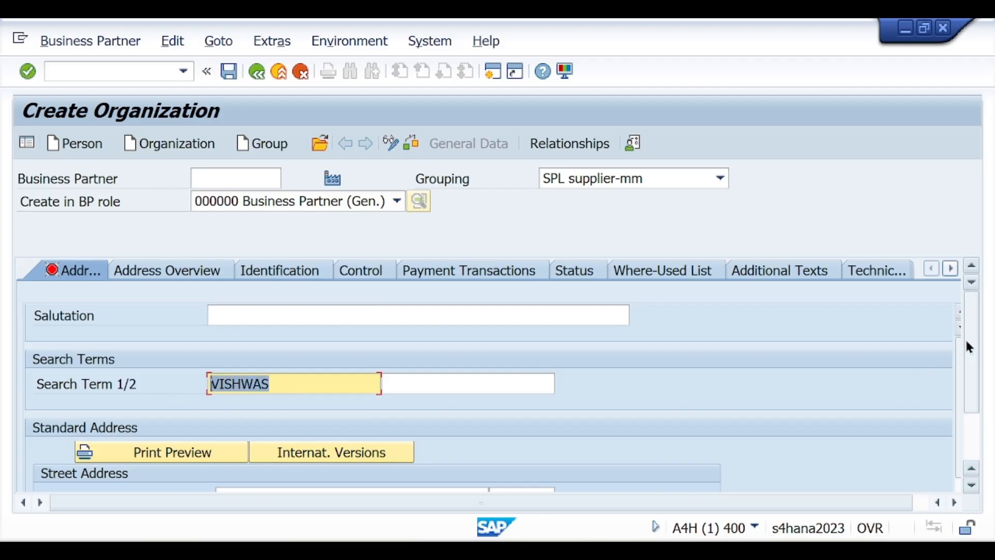
pyautogui.click(275, 393)
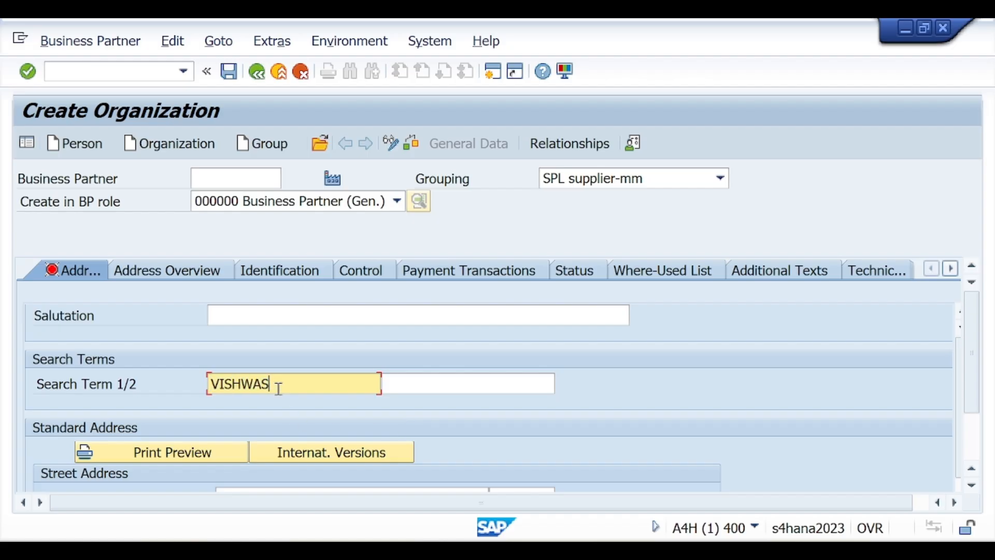
pyautogui.moveTo(269, 385); pyautogui.dragTo(212, 382)
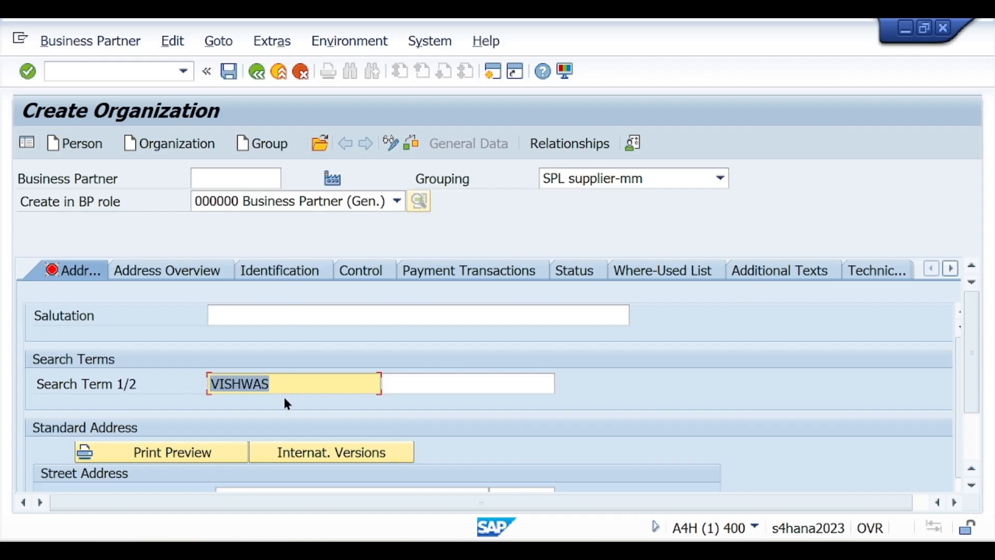
pyautogui.scroll(-1, 971, 363)
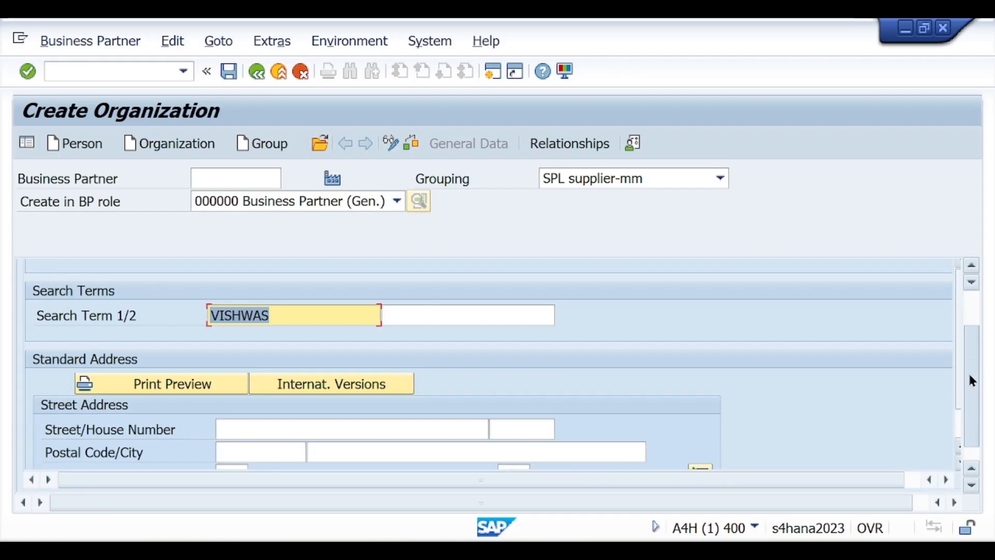
pyautogui.scroll(-1, 415, 415)
pyautogui.click(229, 360)
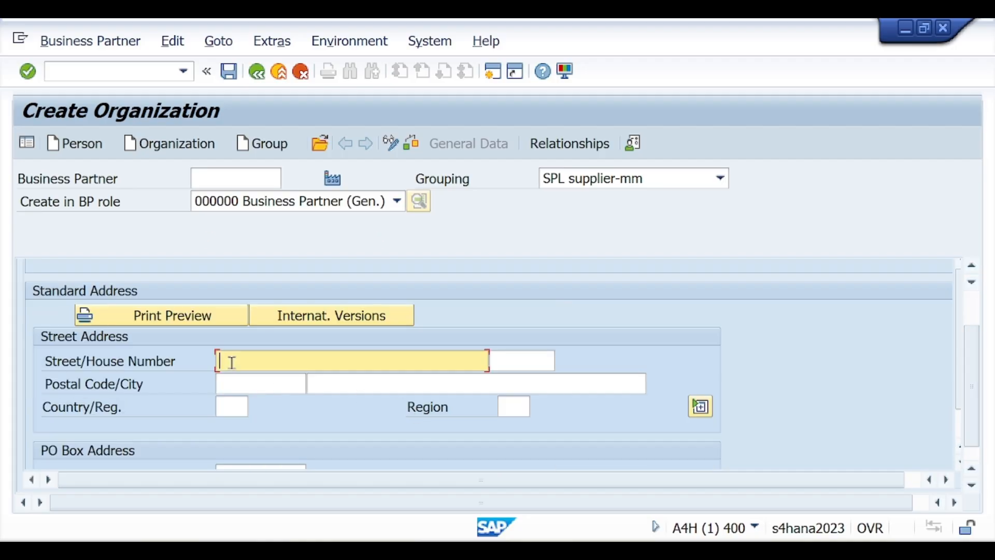
pyautogui.write('15')
pyautogui.click(511, 363)
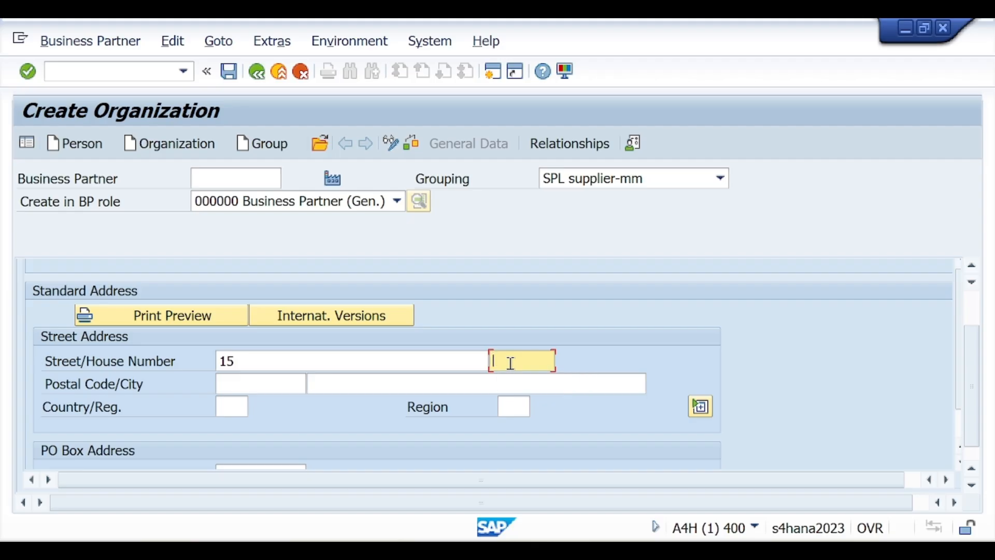
pyautogui.write('5')
pyautogui.click(288, 383)
pyautogui.write('4')
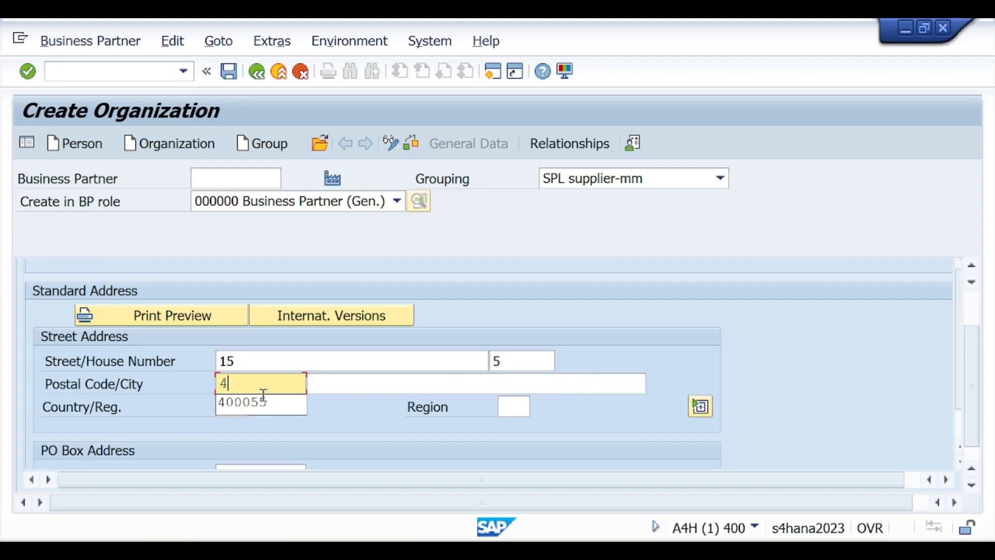
pyautogui.click(242, 405)
pyautogui.click(340, 383)
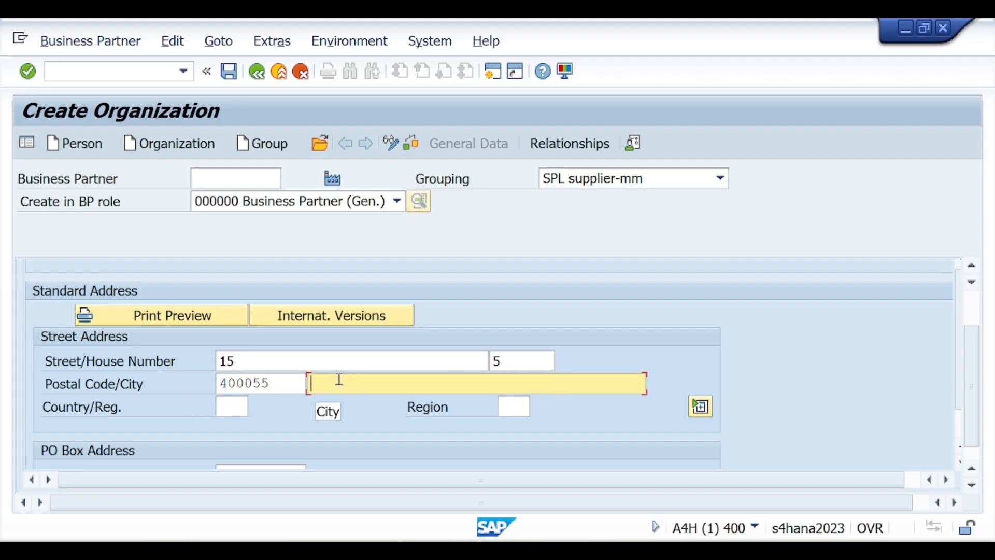
pyautogui.write('Mumbai')
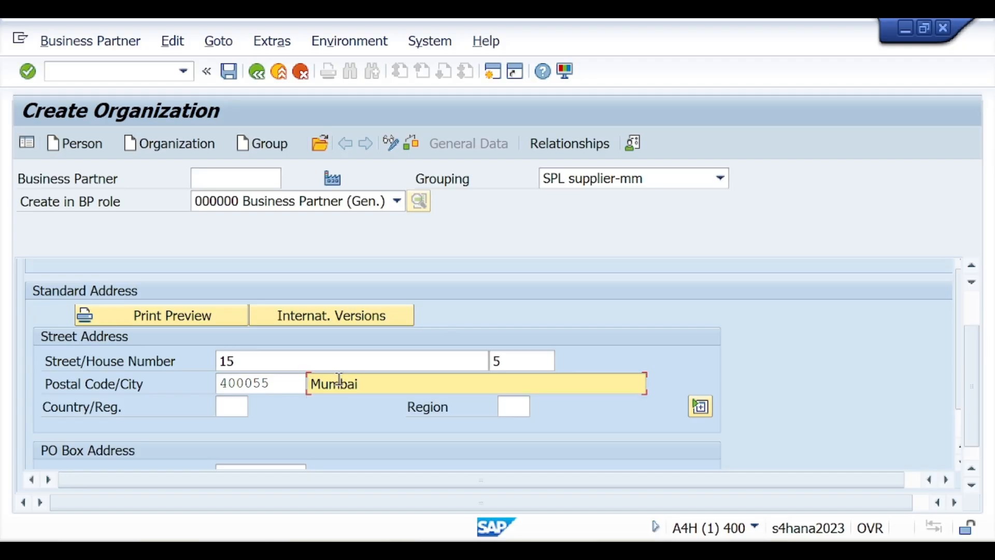
# Set the country to India and the region to 13 Maharashtra
pyautogui.click(236, 407)
pyautogui.write('IN')
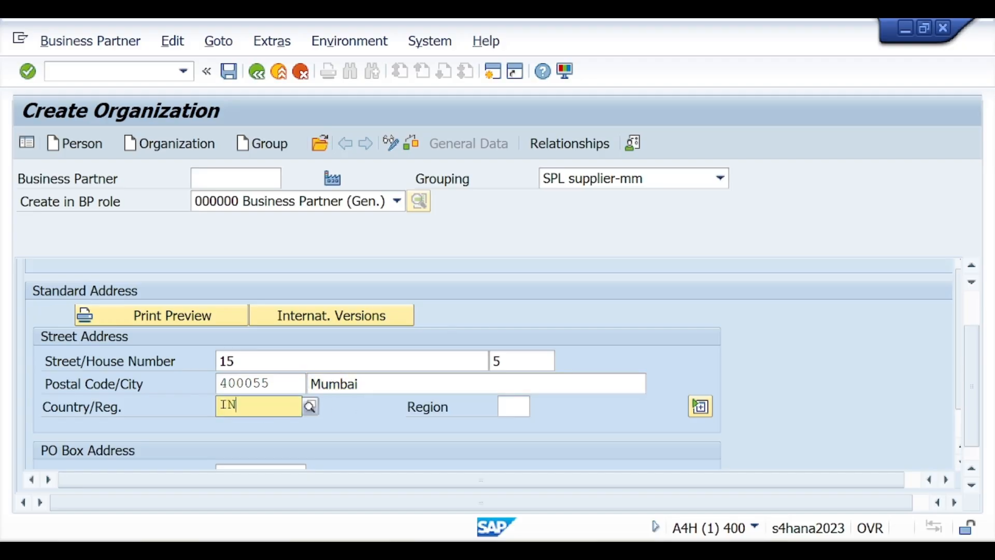
pyautogui.click(247, 445)
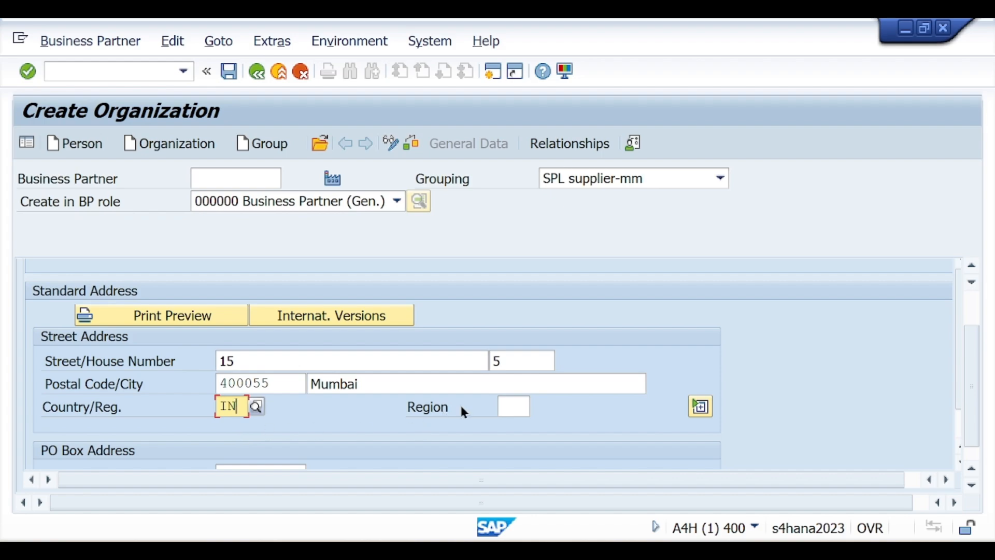
pyautogui.click(505, 407)
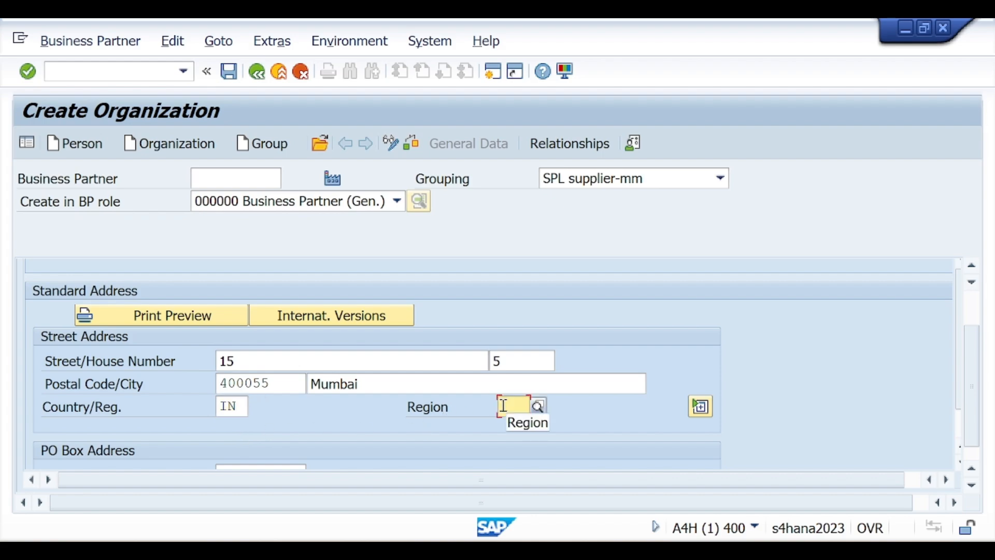
pyautogui.write('13')
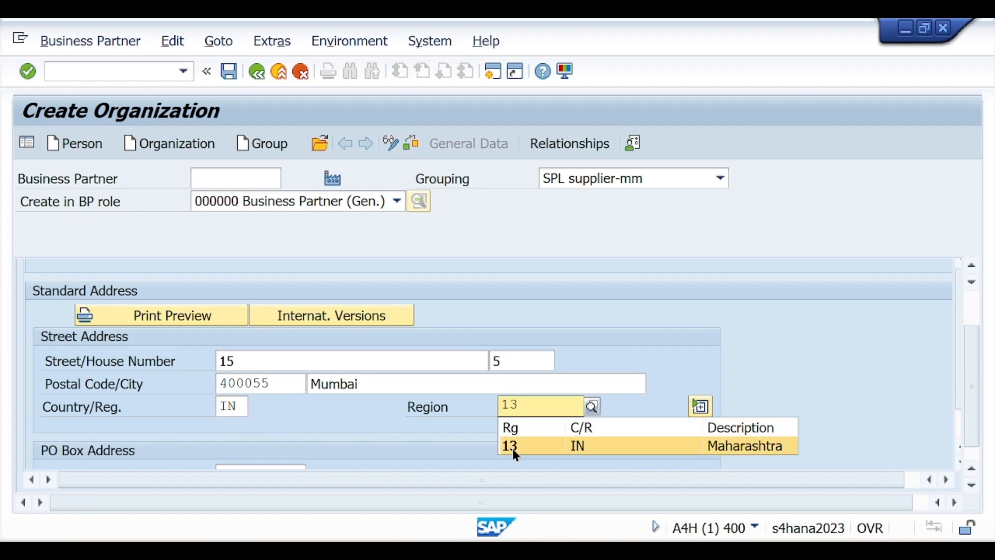
pyautogui.click(513, 449)
# Enter PO Box 12345 with PO Box postal code 400055
pyautogui.scroll(-2, 960, 363)
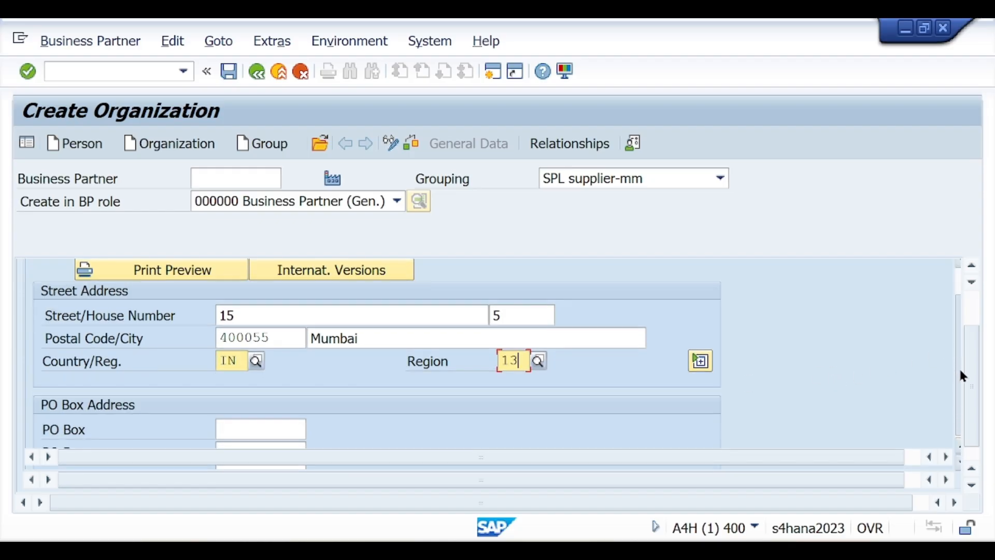
pyautogui.scroll(-2, 393, 388)
pyautogui.click(263, 359)
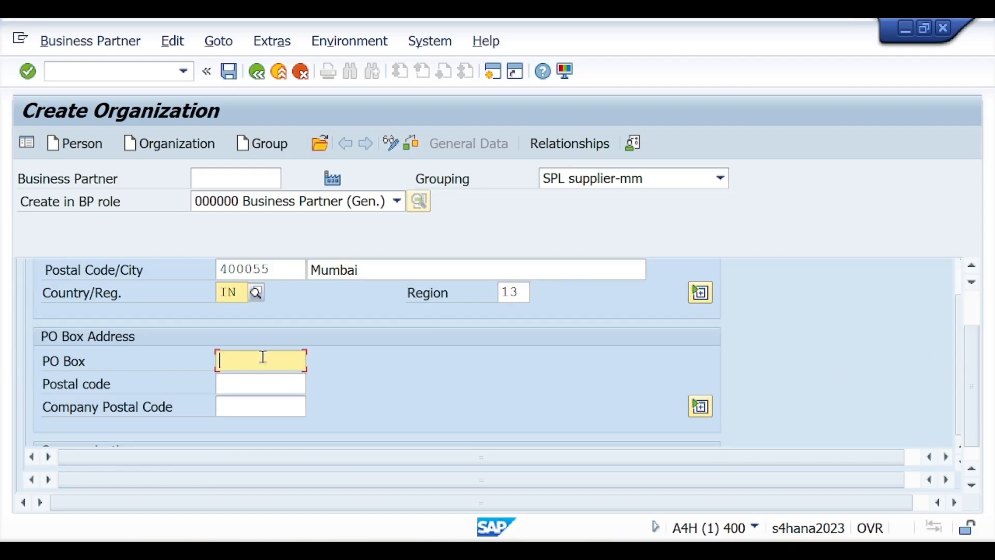
pyautogui.write('12345')
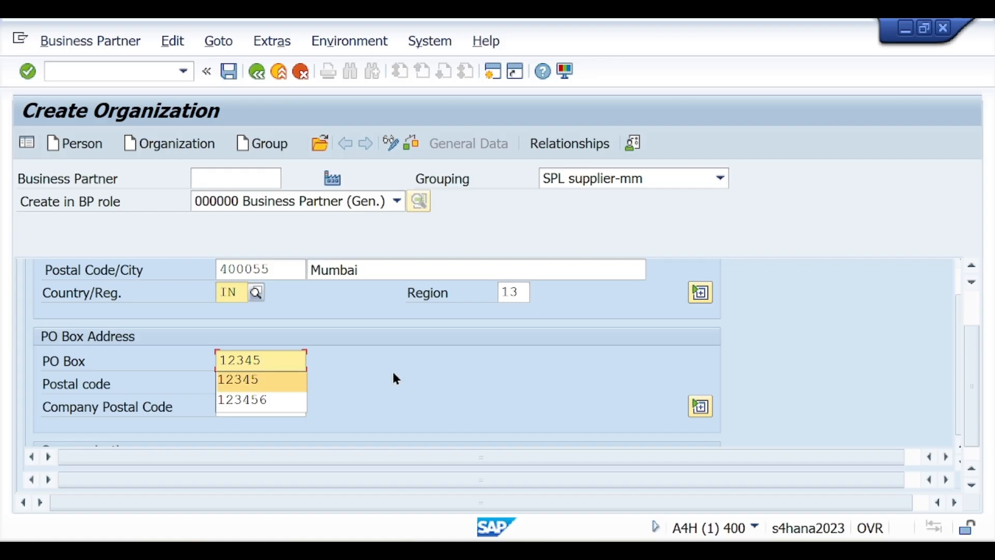
pyautogui.click(257, 384)
pyautogui.click(259, 382)
pyautogui.write('4')
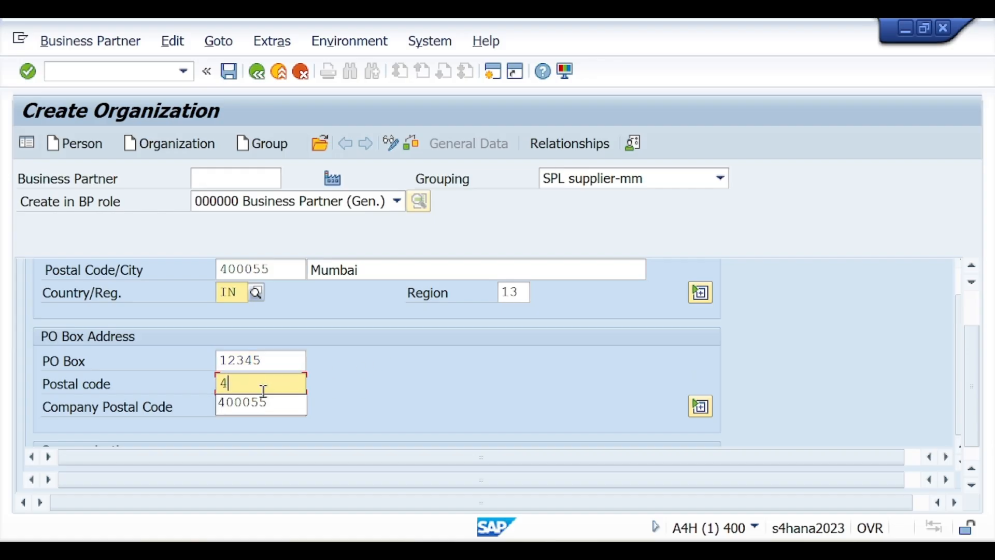
pyautogui.click(251, 405)
# Set the communication language to English and enter the mobile phone number
pyautogui.scroll(-3, 344, 395)
pyautogui.scroll(2, 342, 387)
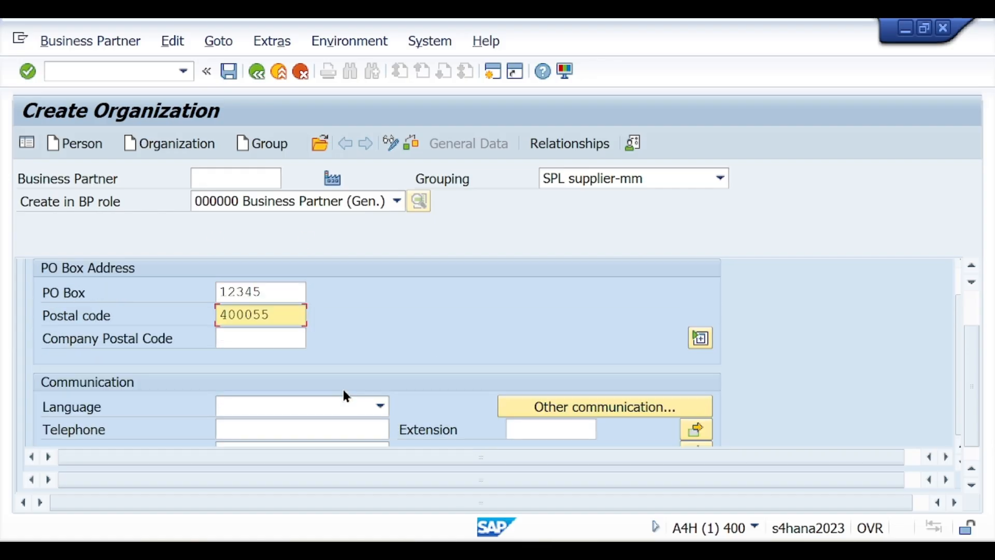
pyautogui.scroll(-1, 344, 389)
pyautogui.click(327, 347)
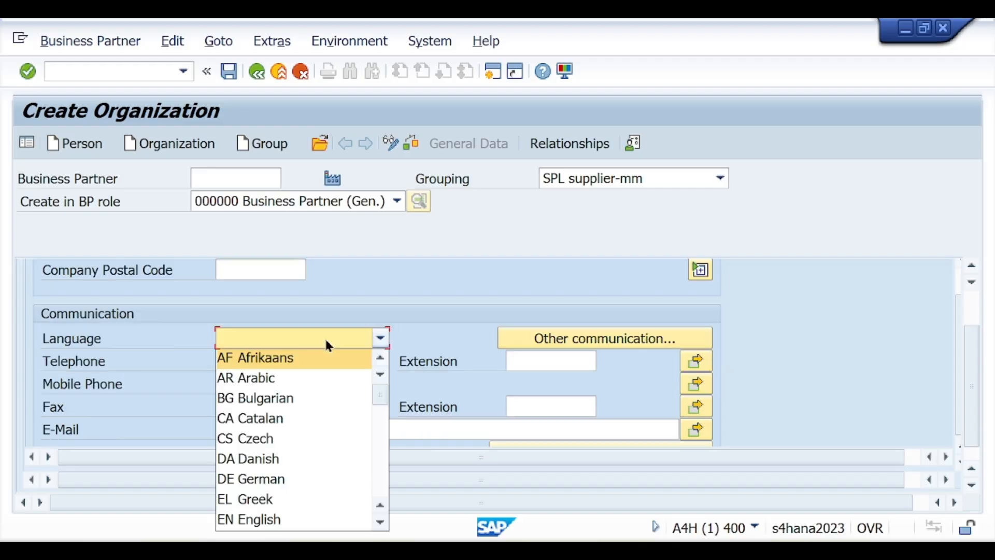
pyautogui.click(273, 518)
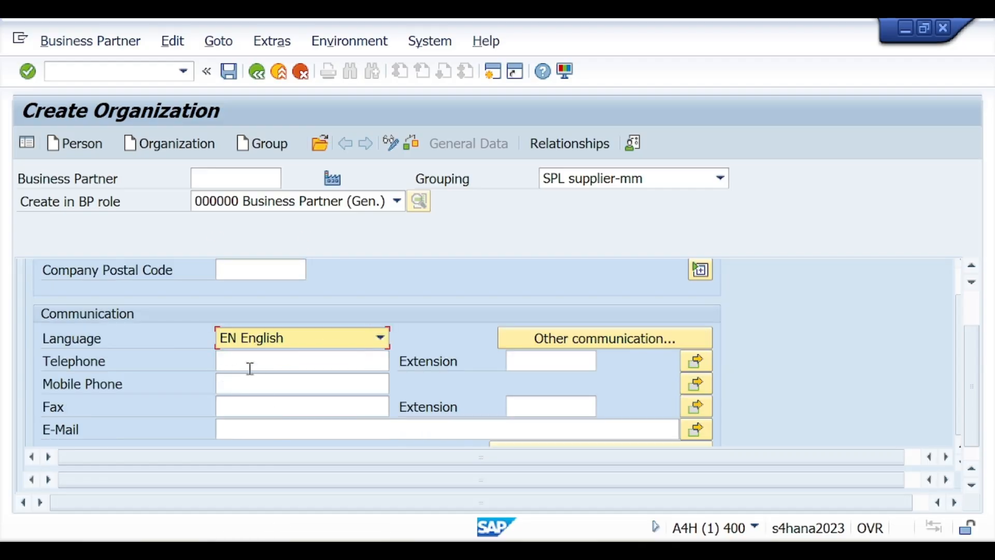
pyautogui.click(235, 382)
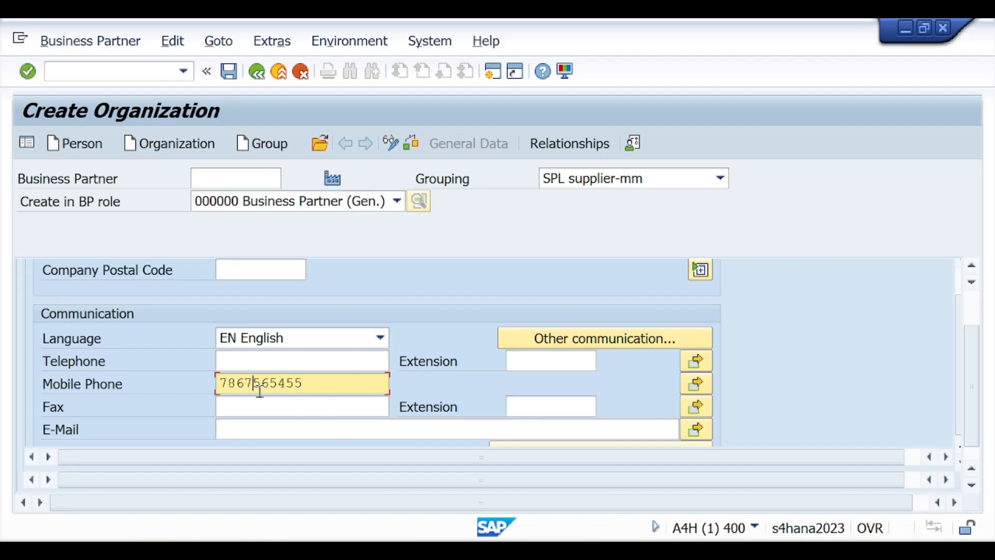
# Enter the company e-mail address in the Communication section
pyautogui.scroll(-1, 275, 422)
pyautogui.click(279, 358)
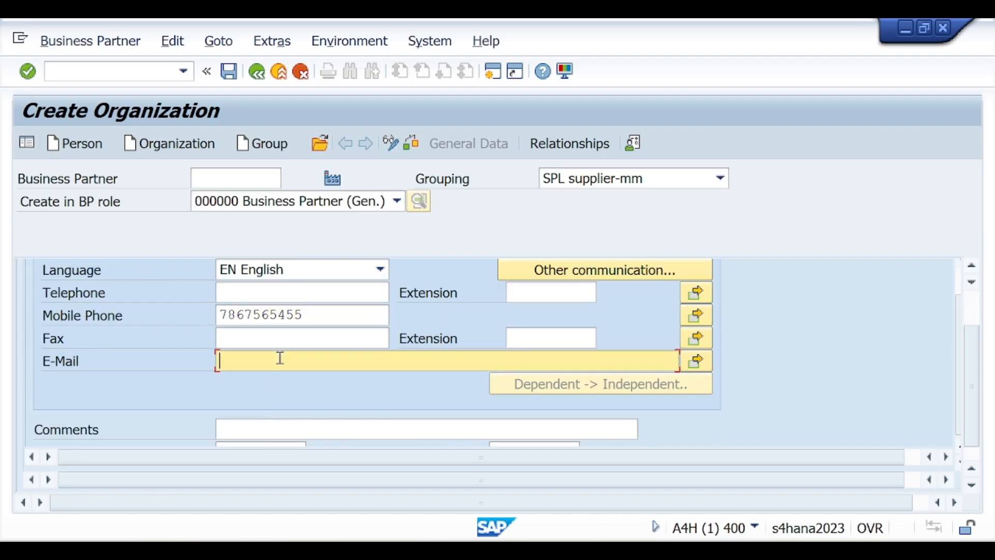
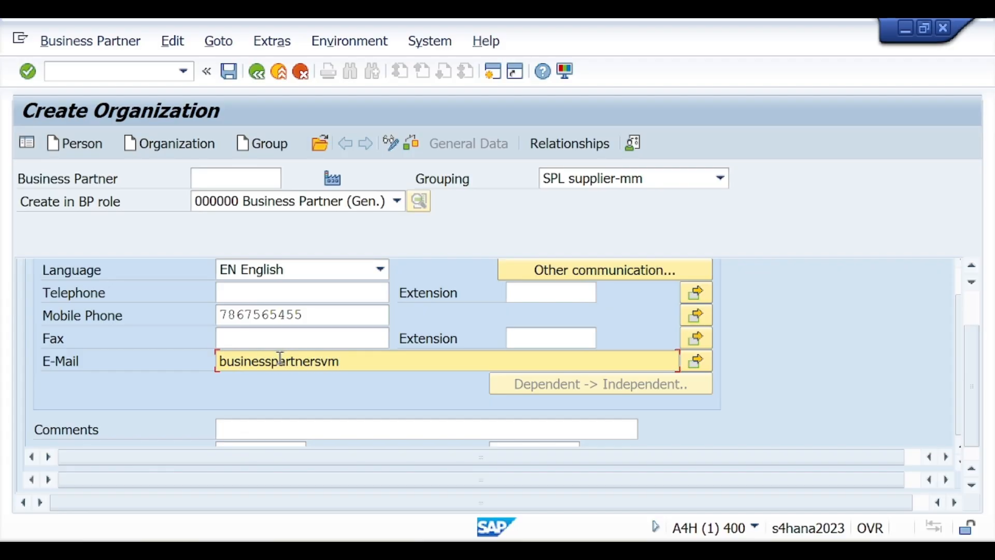
pyautogui.scroll(-2, 316, 390)
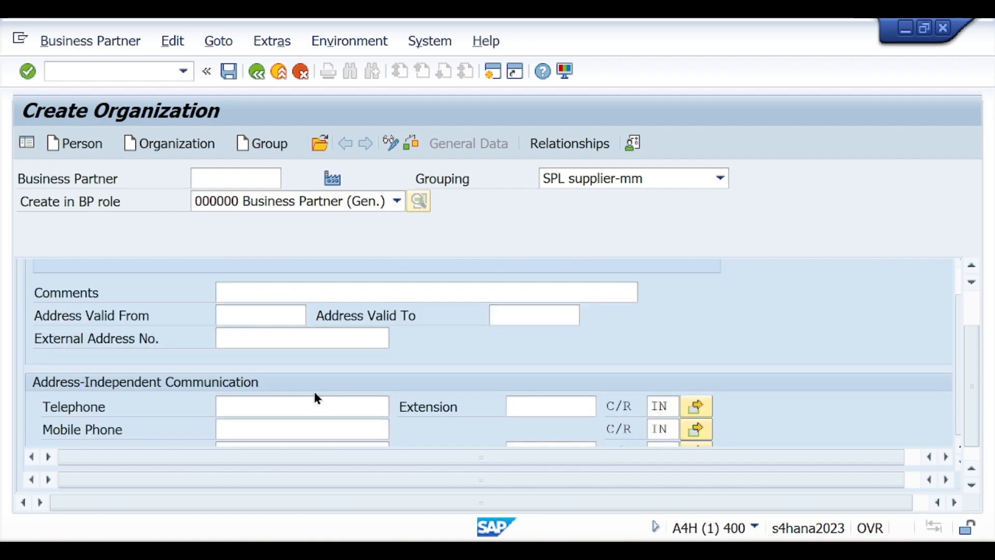
# Enter the address-independent mobile phone number and company e-mail address
pyautogui.scroll(-1, 315, 390)
pyautogui.click(255, 357)
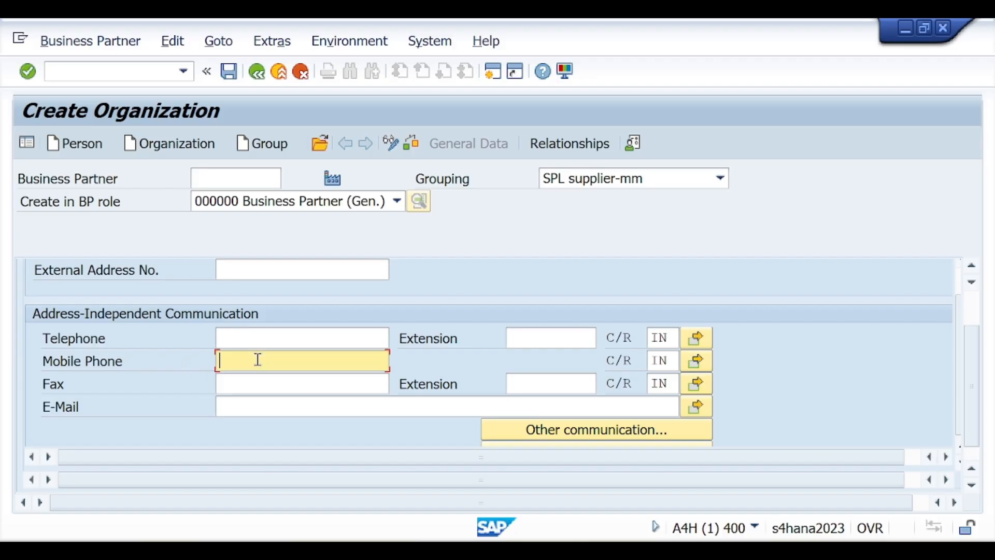
pyautogui.click(255, 400)
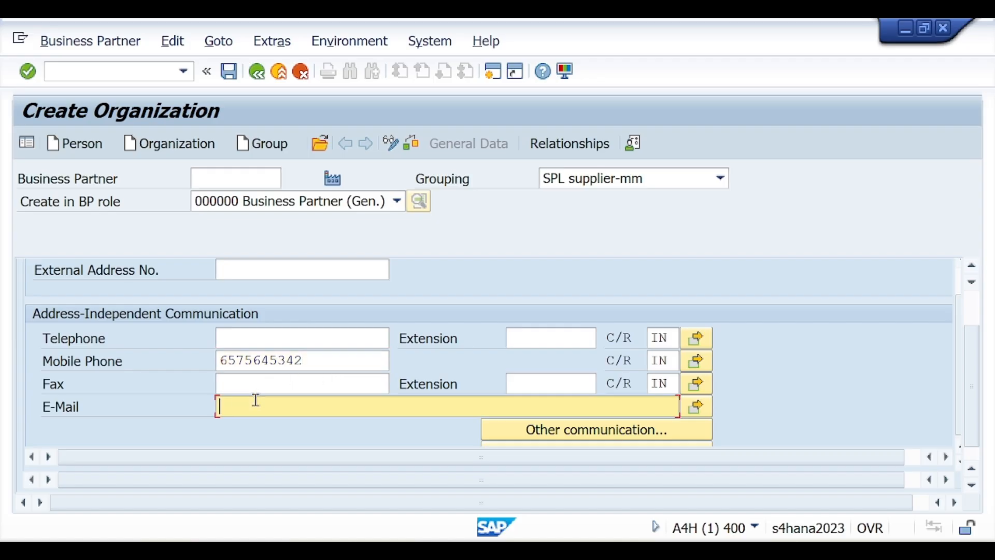
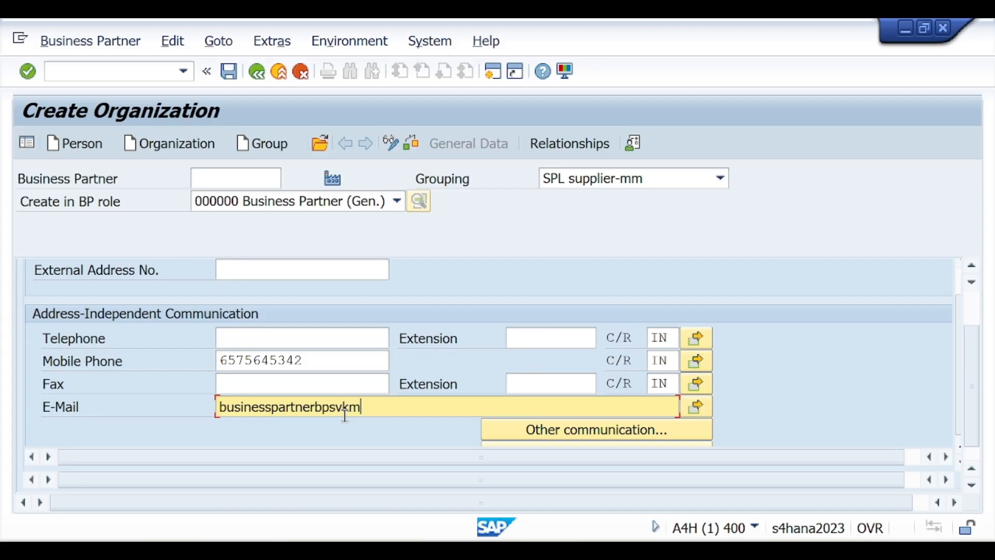
pyautogui.scroll(6, 332, 347)
pyautogui.scroll(3, 331, 347)
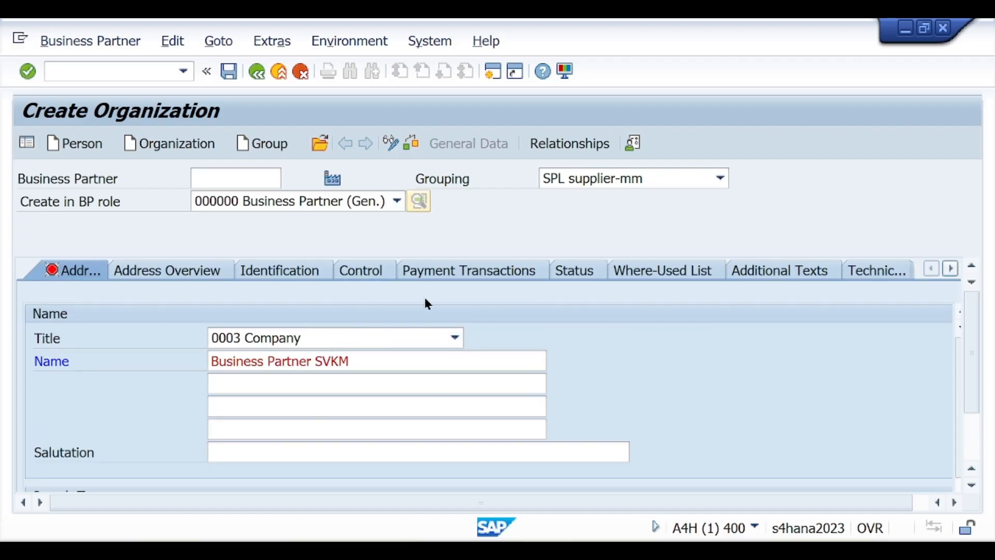
pyautogui.click(29, 73)
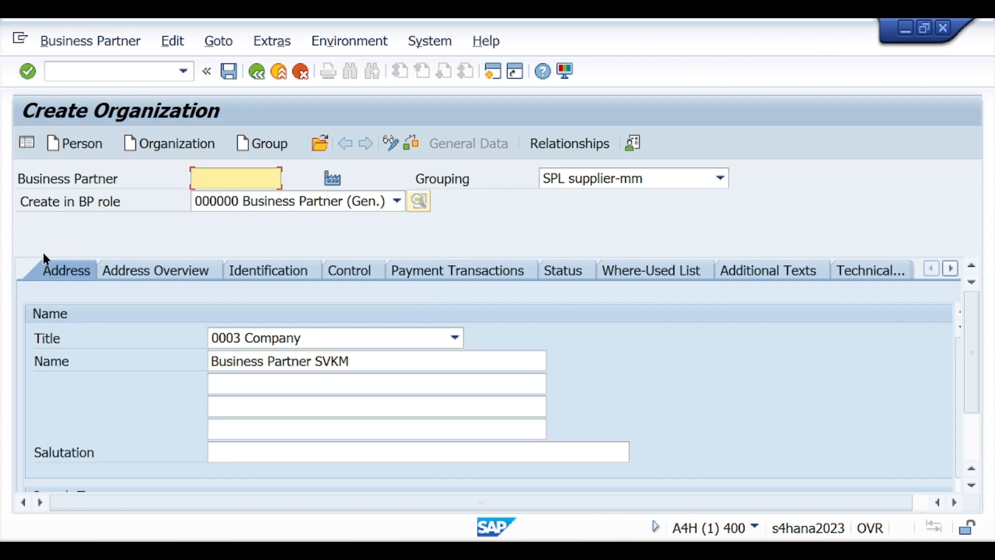
pyautogui.click(409, 142)
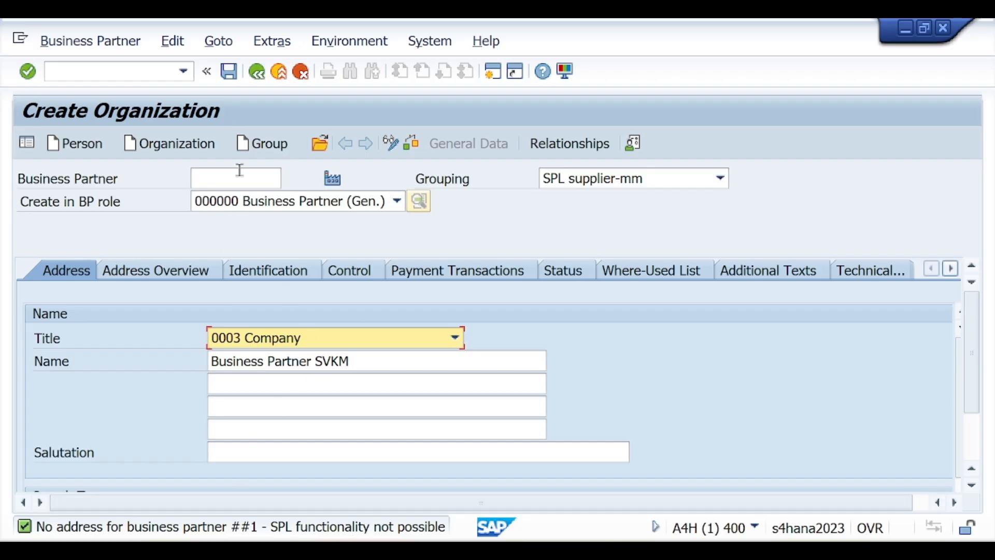
pyautogui.click(234, 71)
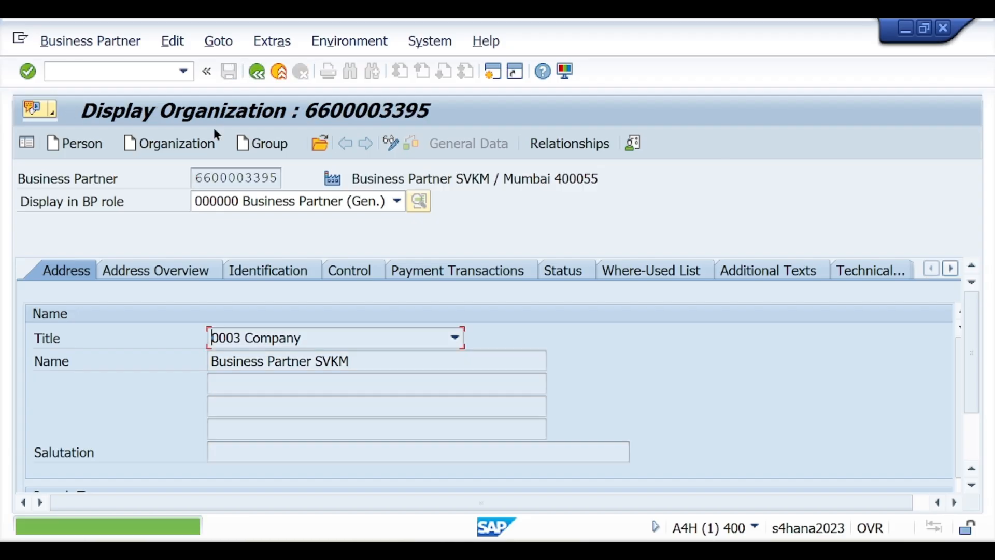
pyautogui.moveTo(278, 178); pyautogui.dragTo(197, 181)
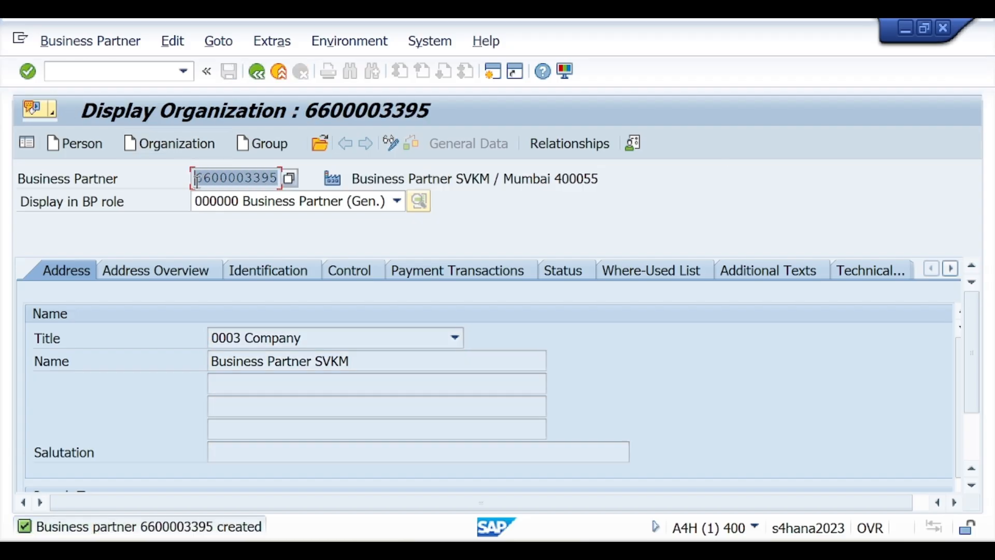
pyautogui.click(386, 143)
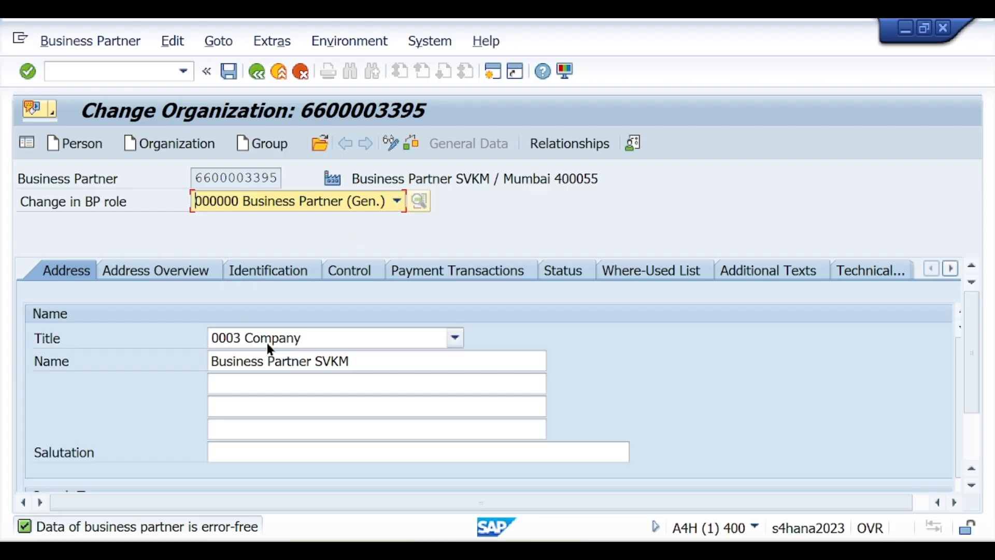
pyautogui.click(264, 203)
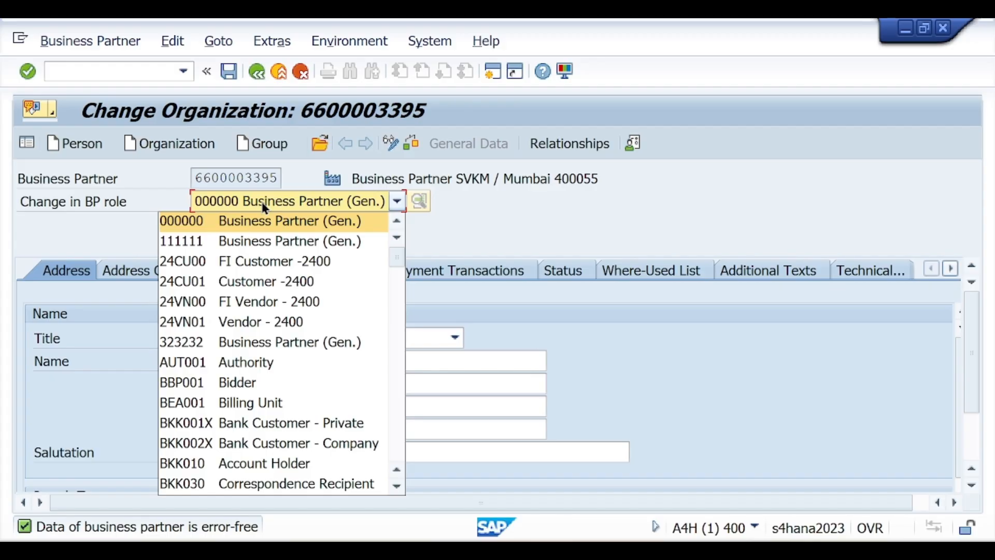
pyautogui.press('f')
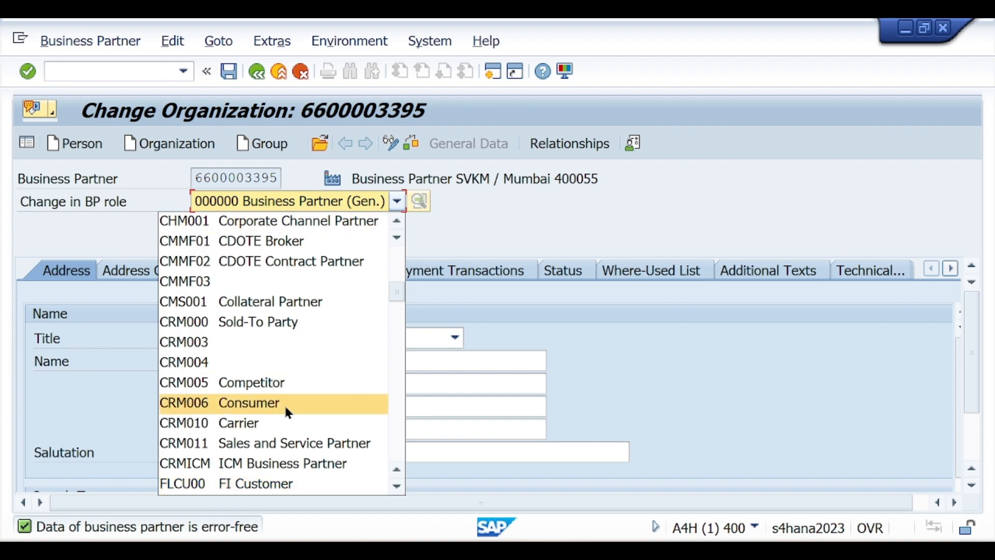
pyautogui.scroll(-2, 287, 411)
pyautogui.scroll(-1, 263, 384)
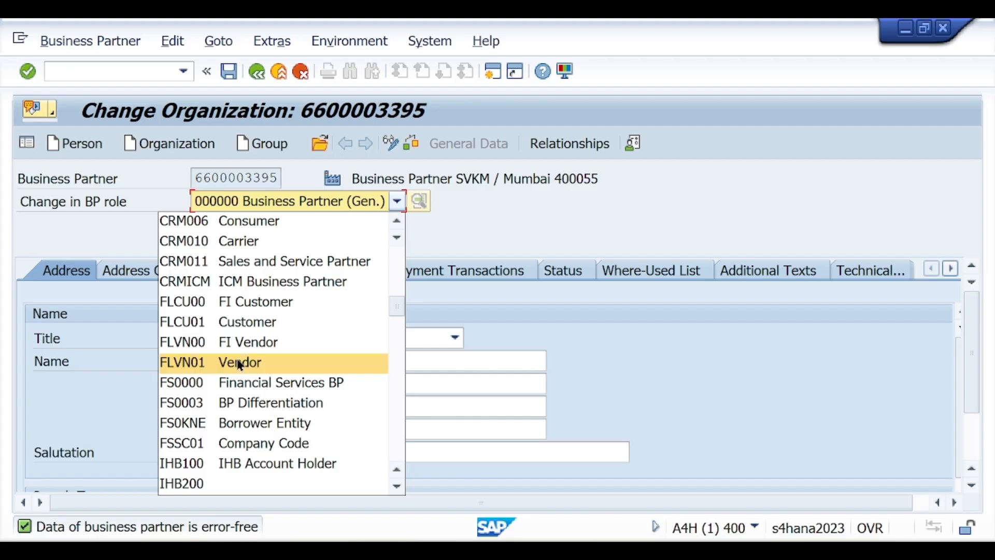
pyautogui.scroll(-1, 240, 364)
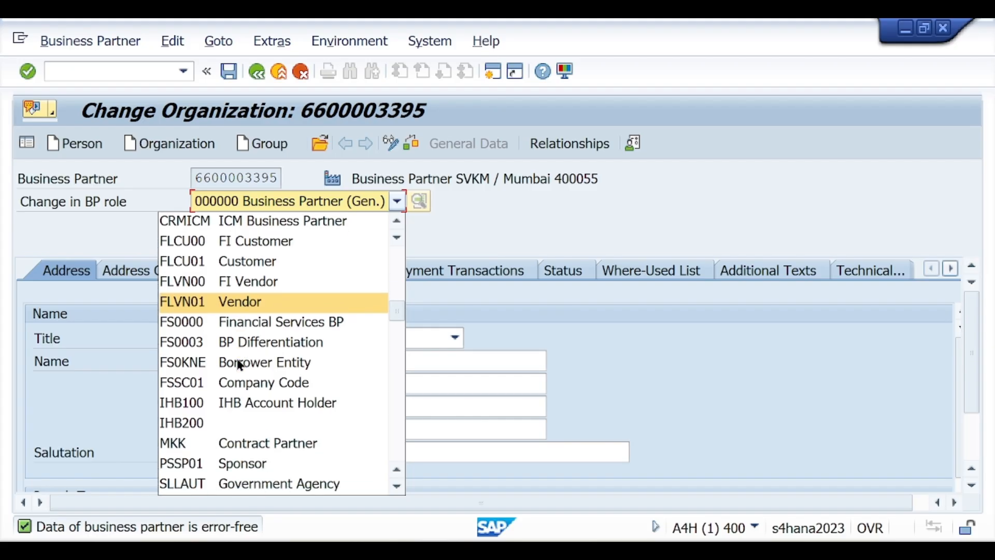
pyautogui.click(183, 301)
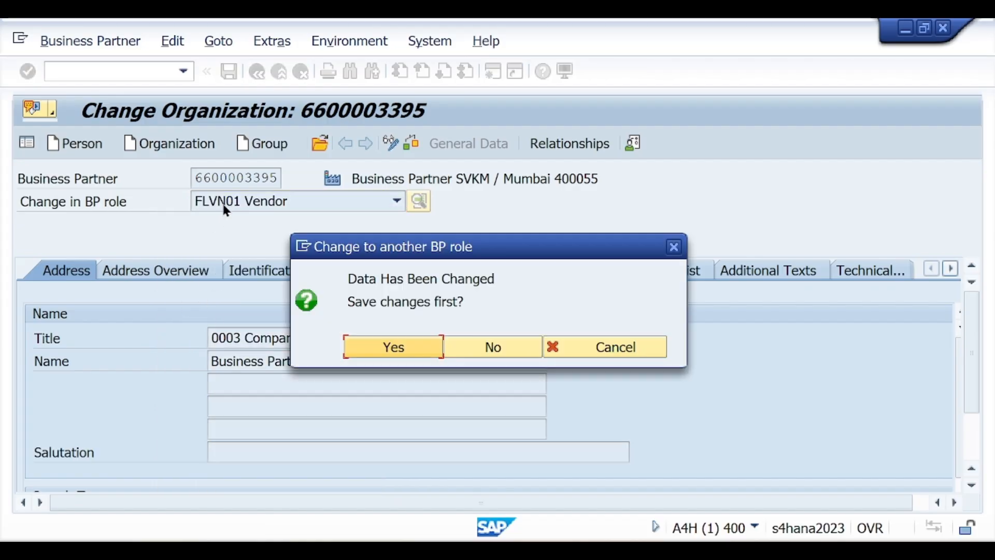
# Save pending changes and enter purchasing organization PO11 for the Vendor role
pyautogui.click(387, 352)
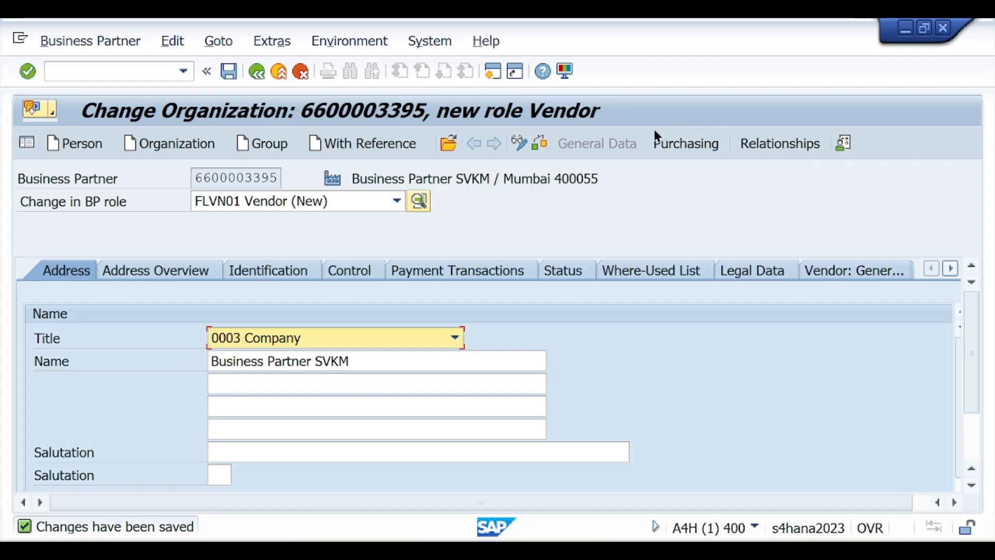
pyautogui.click(677, 150)
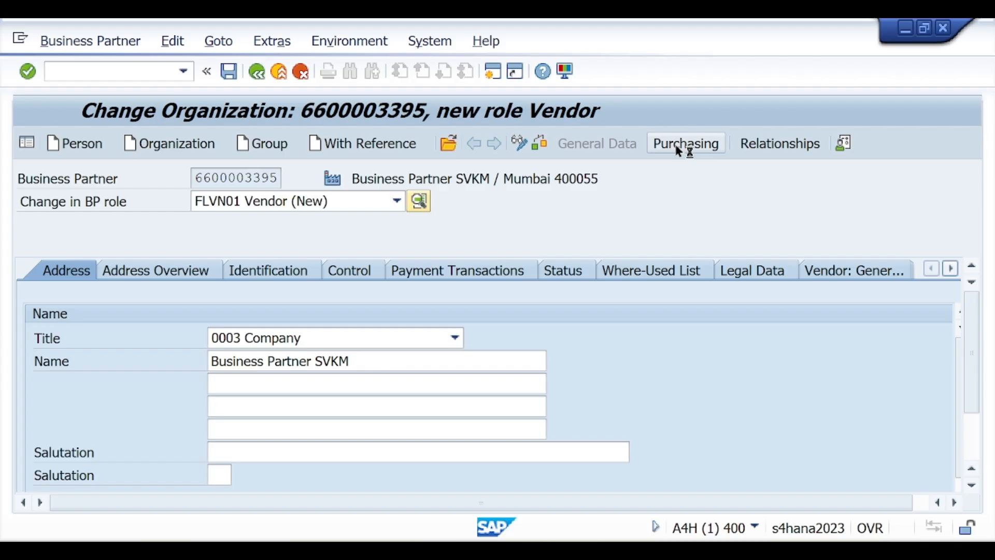
pyautogui.click(216, 292)
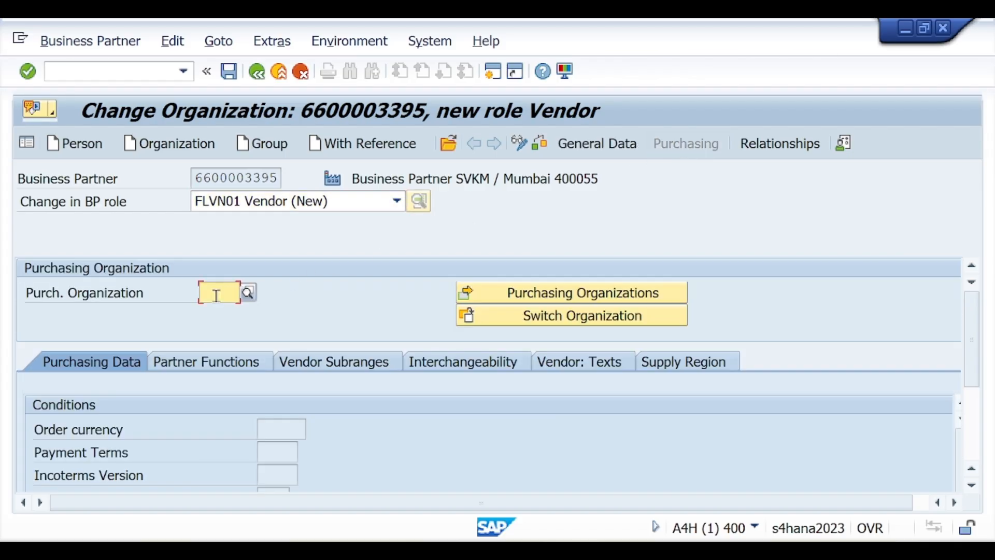
pyautogui.write('PO')
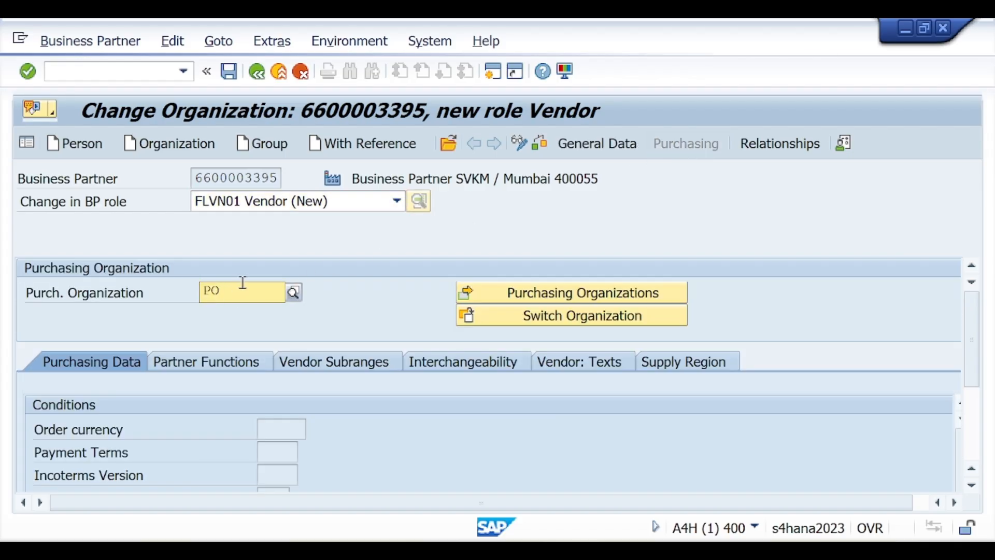
pyautogui.write('11')
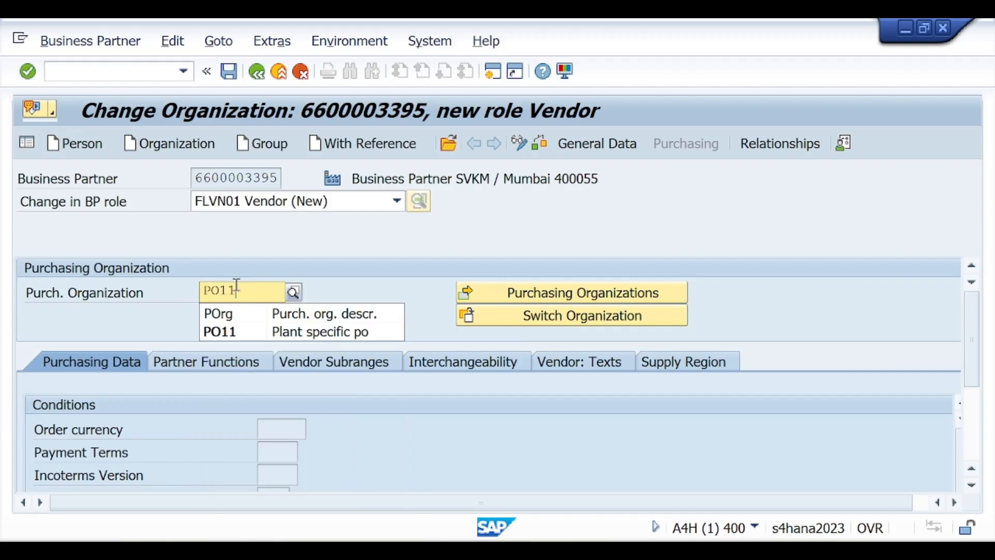
pyautogui.click(207, 334)
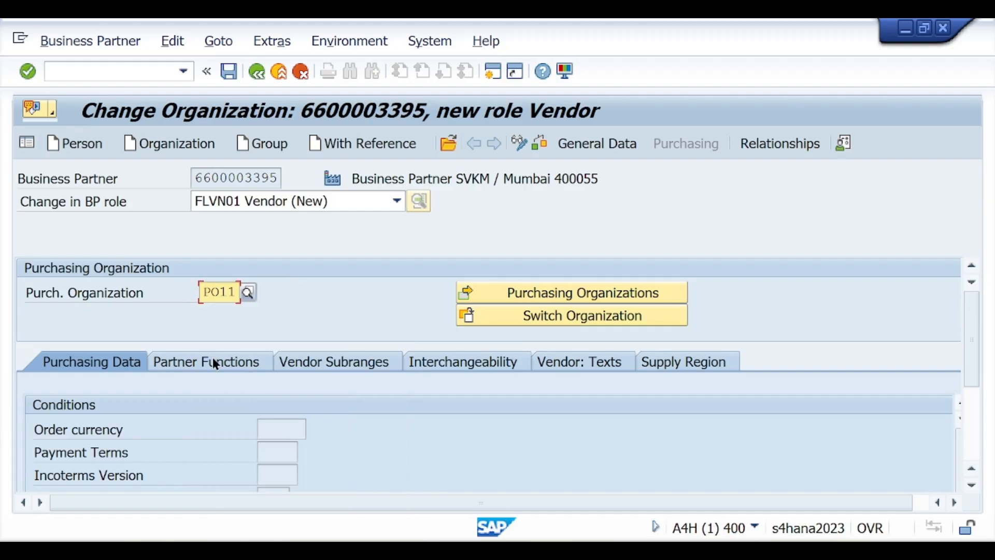
pyautogui.press('Return')
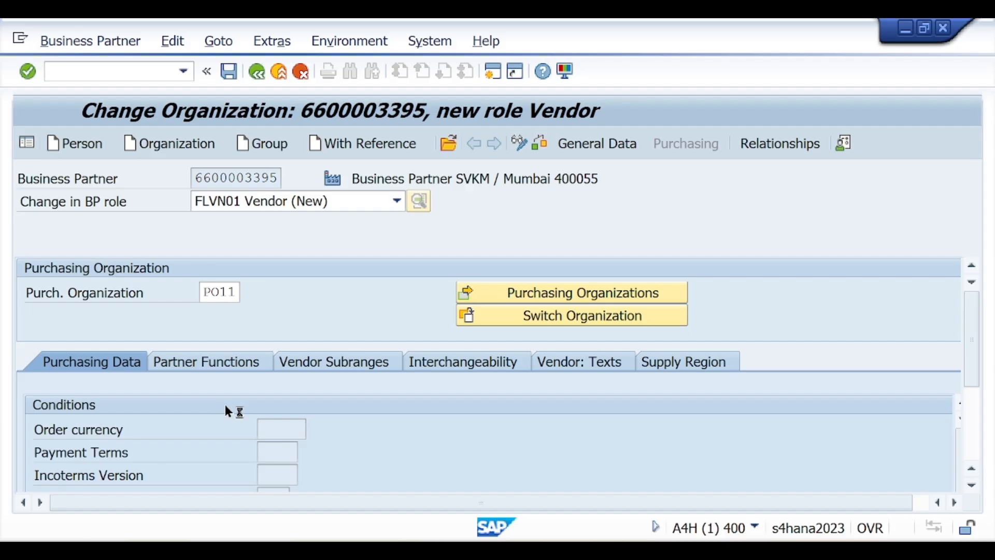
# Set order currency INR and payment terms 0001, check, and save the Vendor data
pyautogui.click(282, 450)
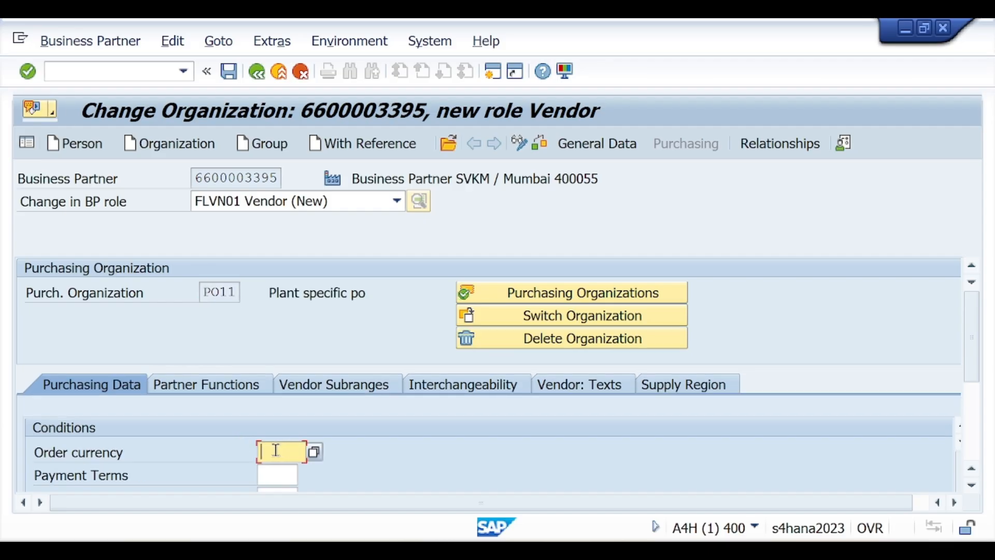
pyautogui.write('INR')
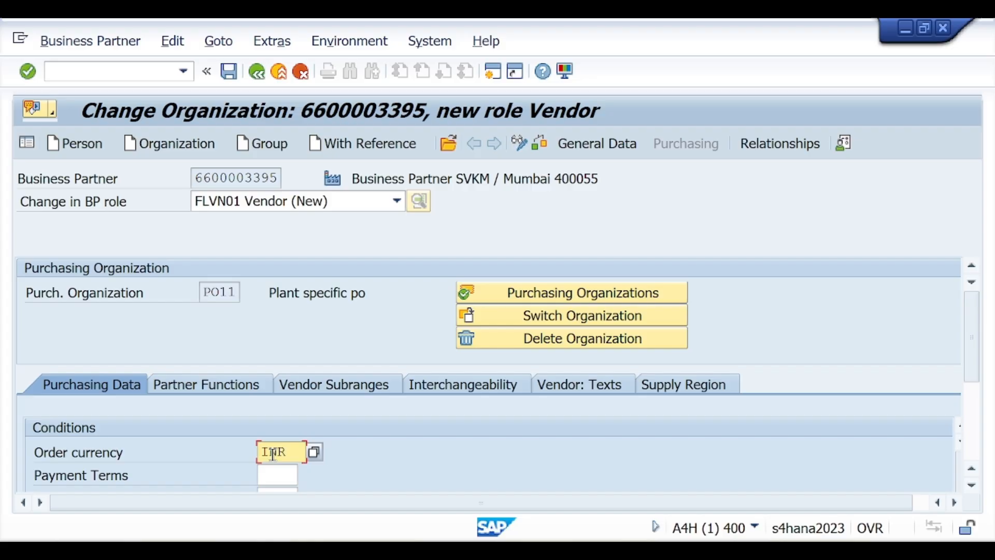
pyautogui.click(269, 475)
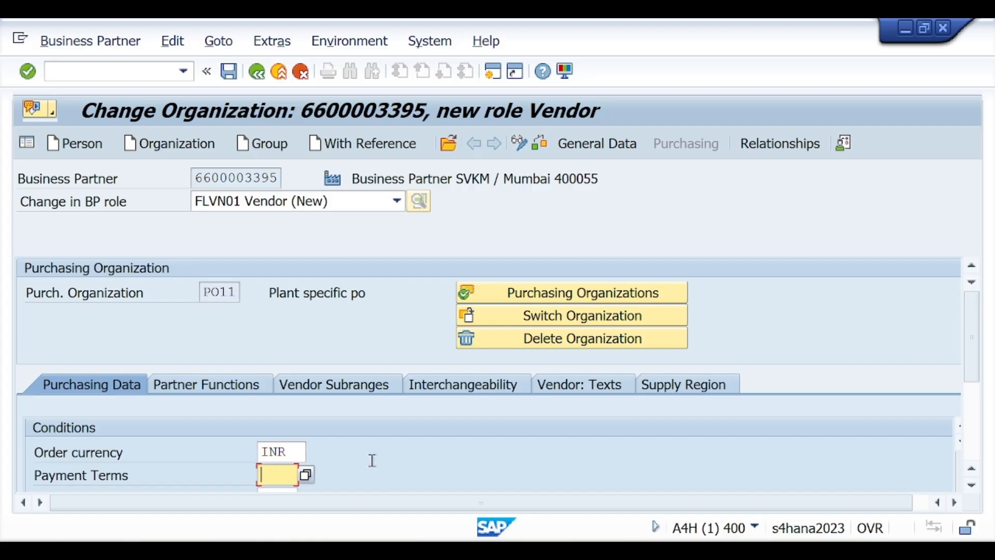
pyautogui.write('0001')
pyautogui.press('Return')
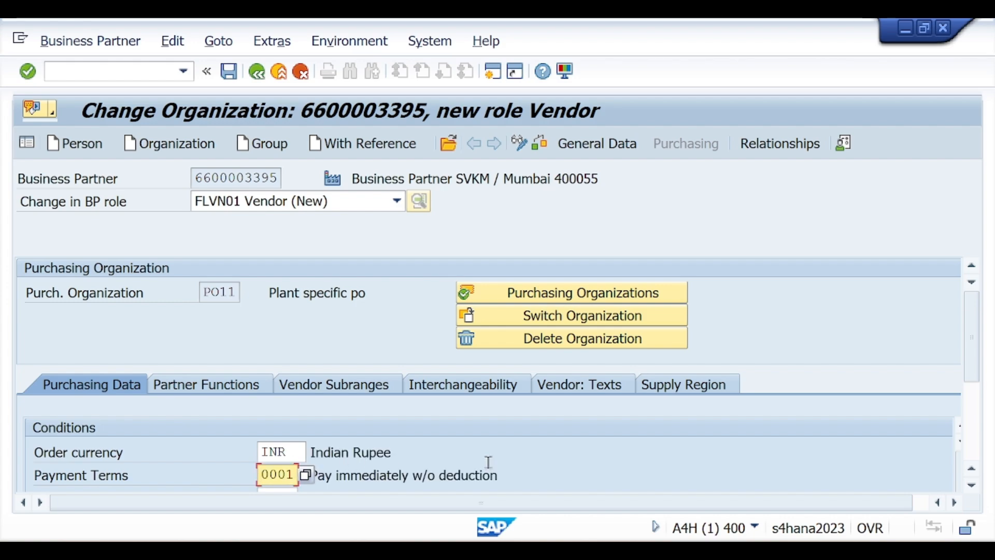
pyautogui.click(546, 146)
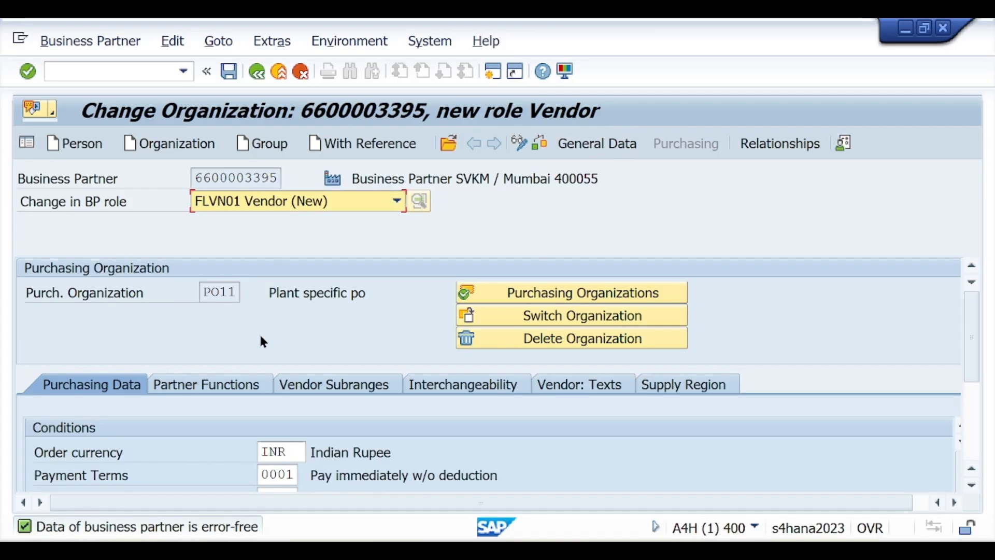
pyautogui.click(230, 71)
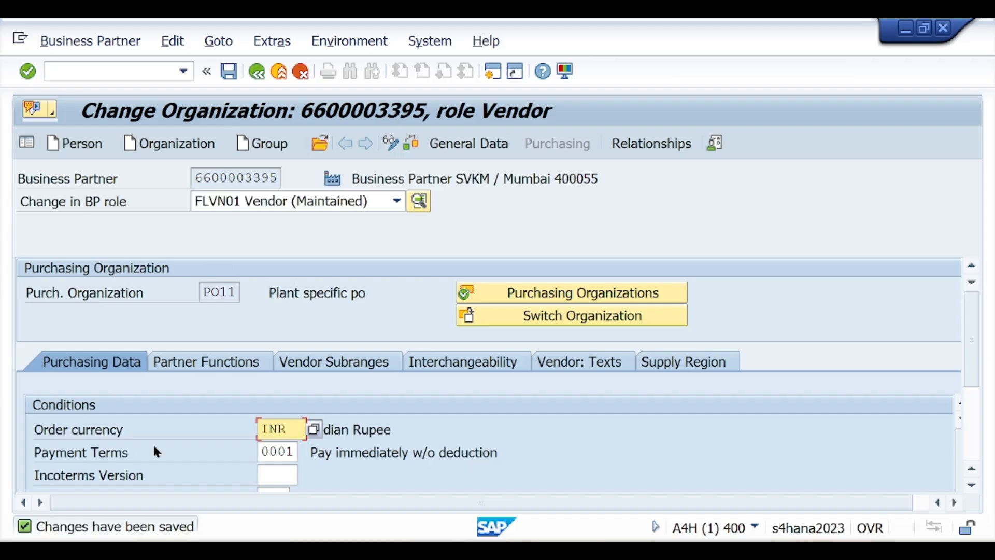
pyautogui.click(279, 207)
# Switch to the FLVN00 FI Vendor role and enter company code SVK1
pyautogui.scroll(1, 266, 295)
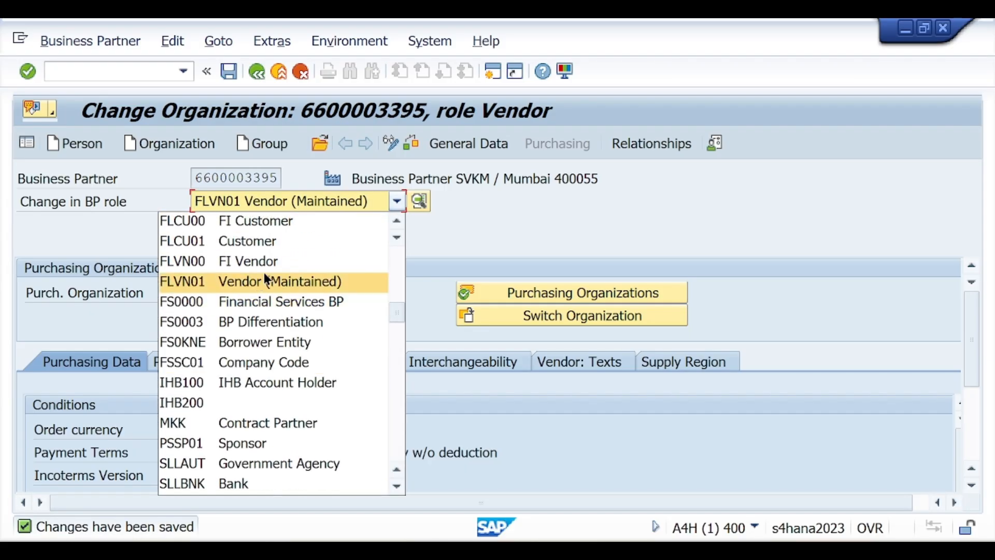
pyautogui.click(279, 259)
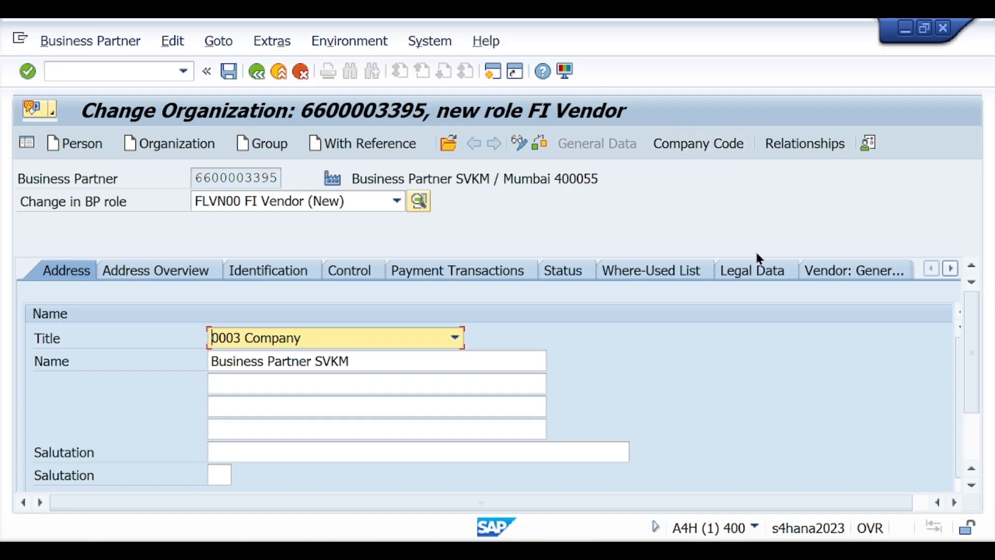
pyautogui.click(687, 146)
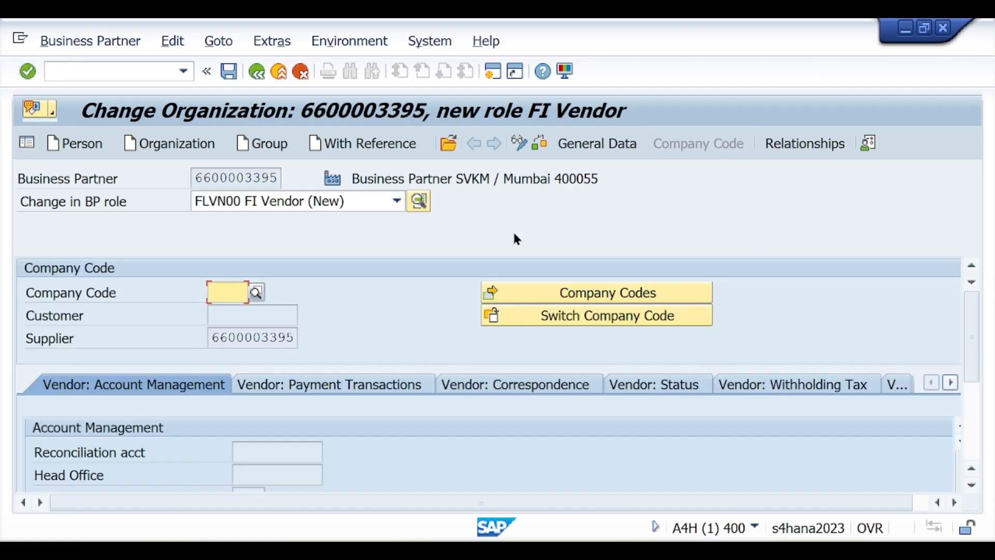
pyautogui.write('S')
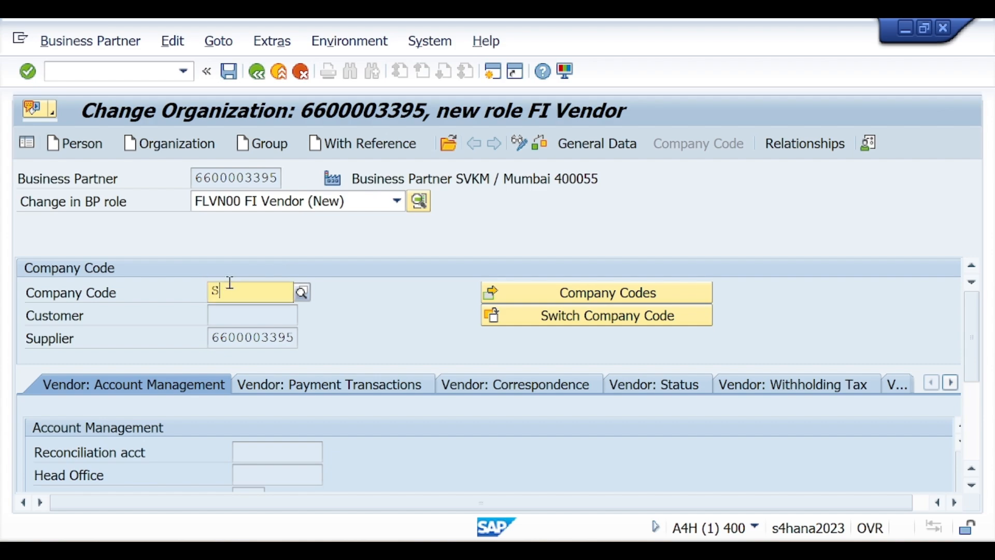
pyautogui.write('VK1')
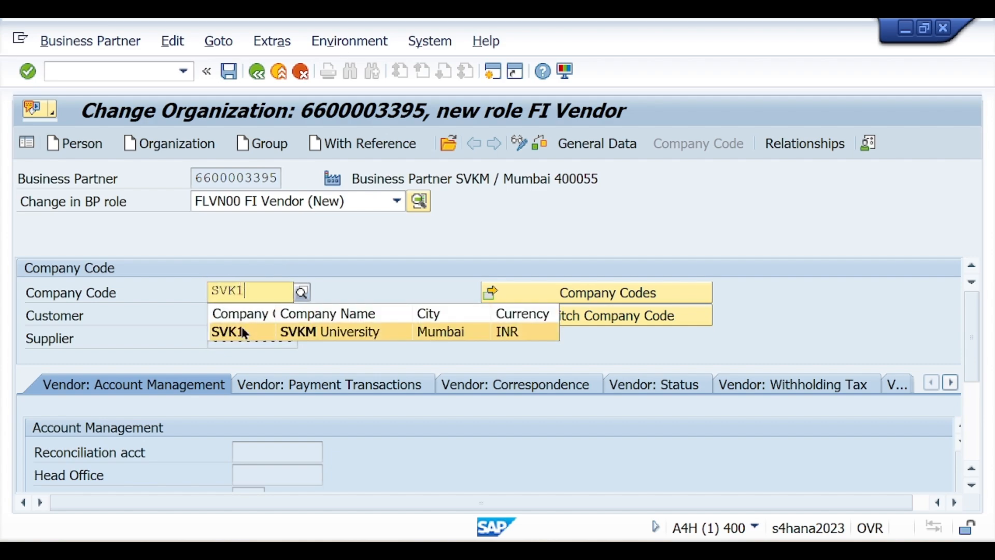
pyautogui.click(240, 335)
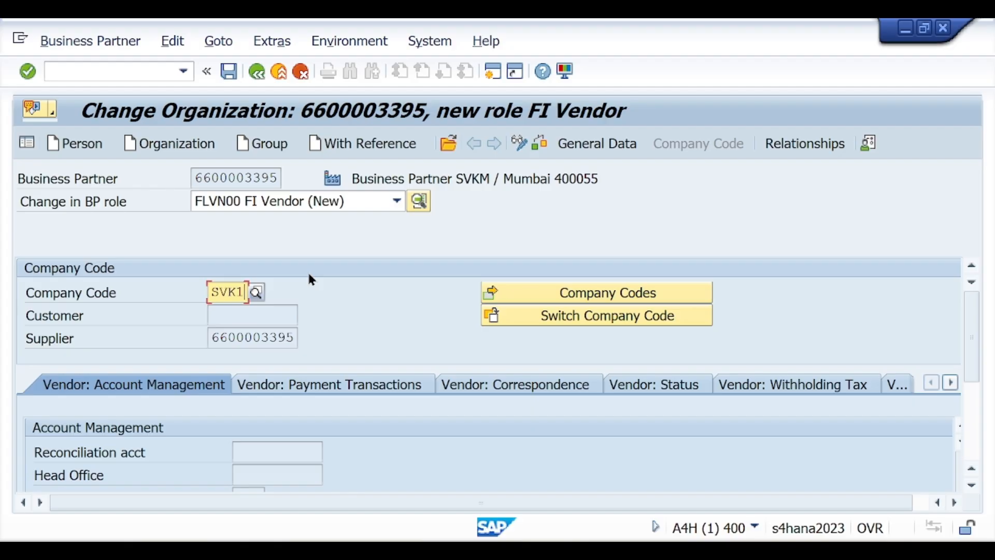
pyautogui.press('Return')
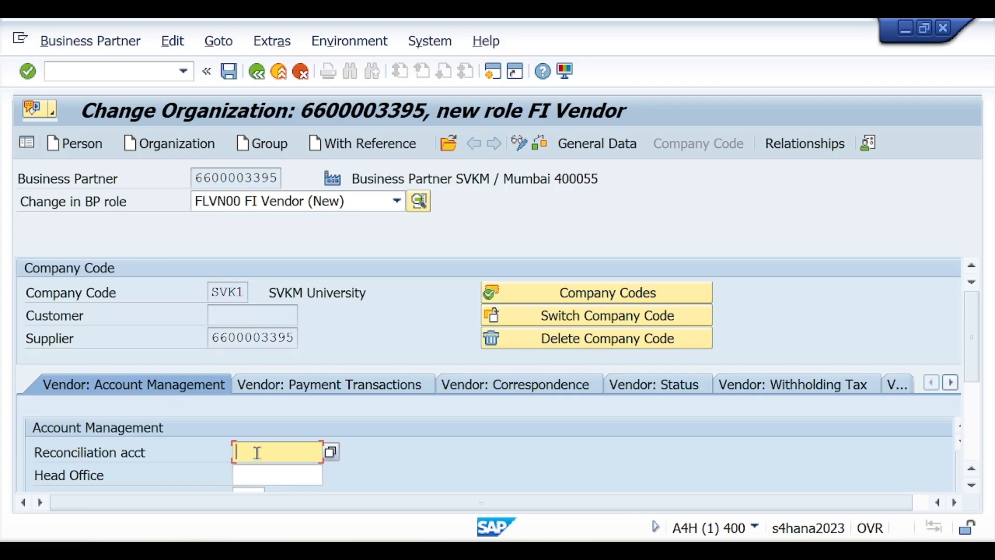
# Set reconciliation account 160000 and show the vendor payment transaction data
pyautogui.write('160000')
pyautogui.press('Return')
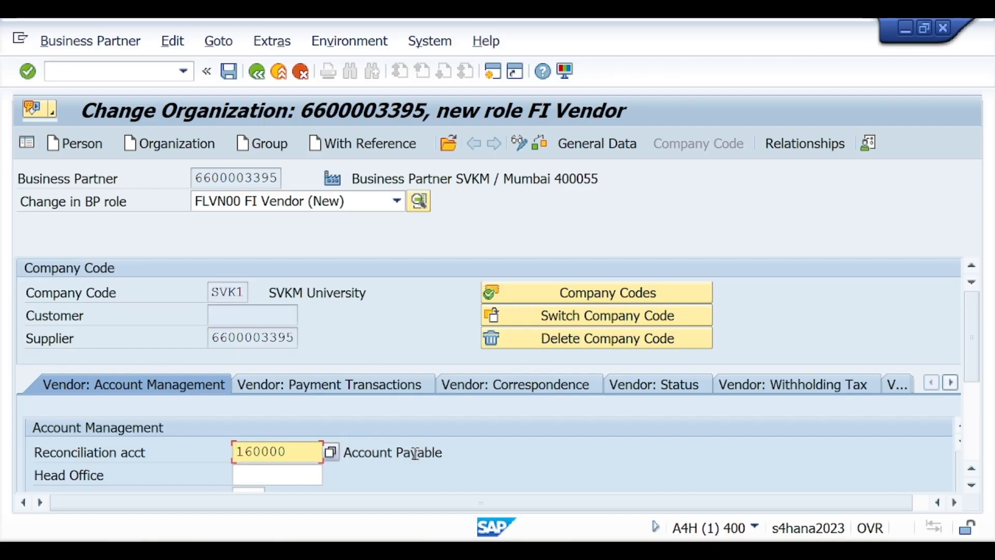
pyautogui.click(346, 387)
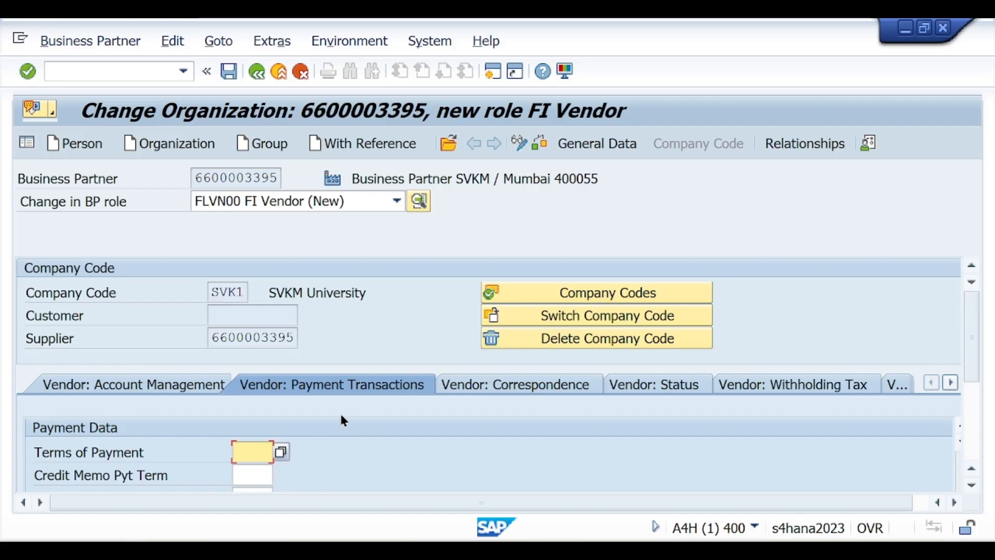
# Enter payment terms 0001 for the FI Vendor role, check the data, and save the partner
pyautogui.write('0001')
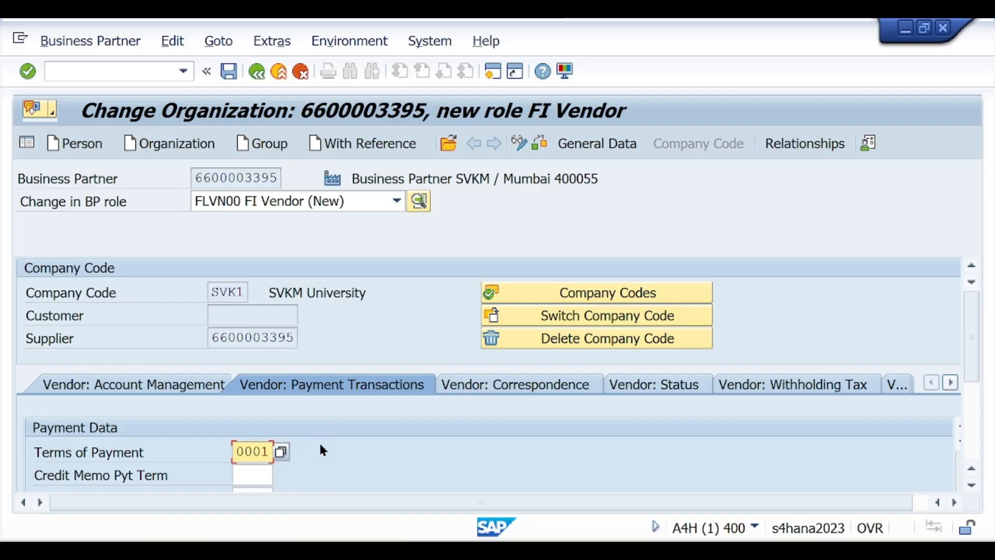
pyautogui.press('Return')
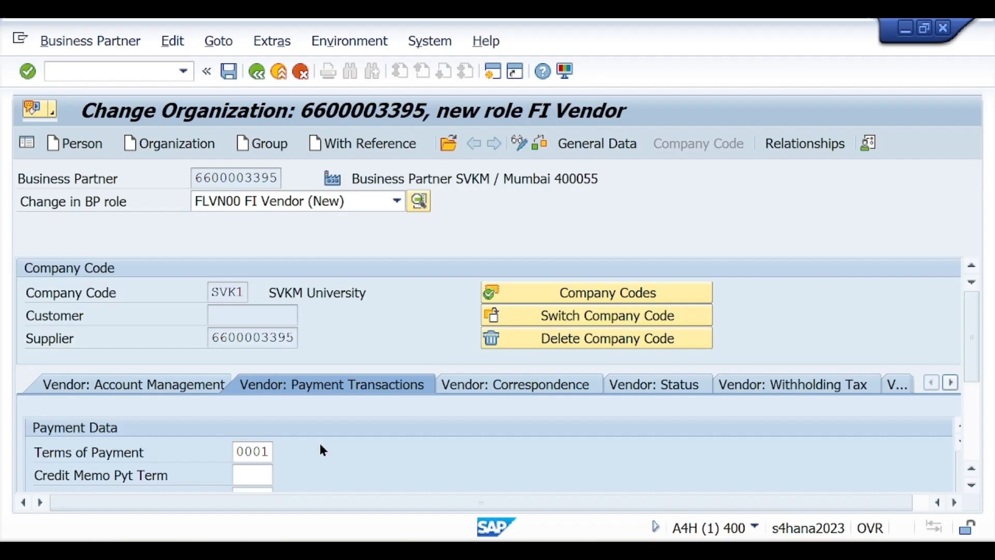
pyautogui.click(542, 143)
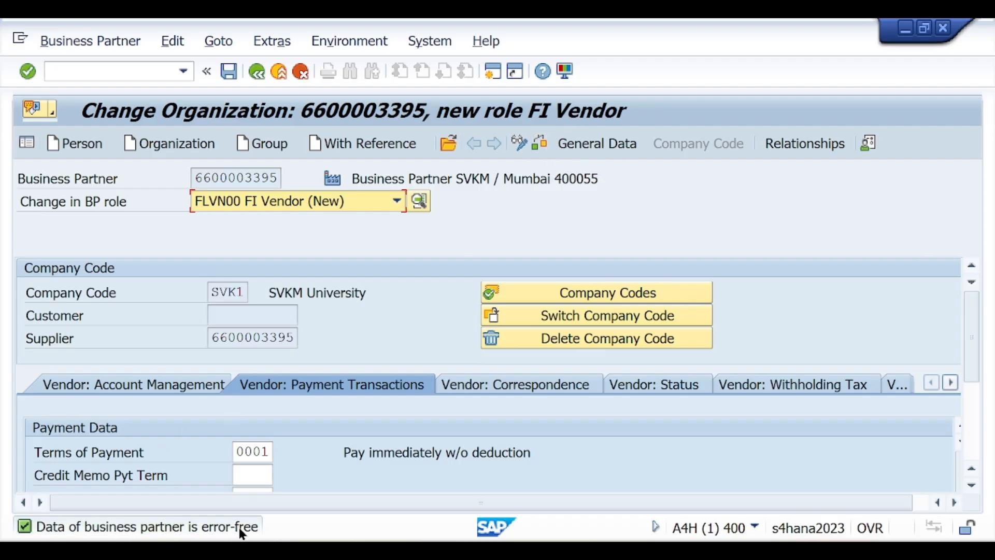
pyautogui.click(547, 146)
pyautogui.click(229, 72)
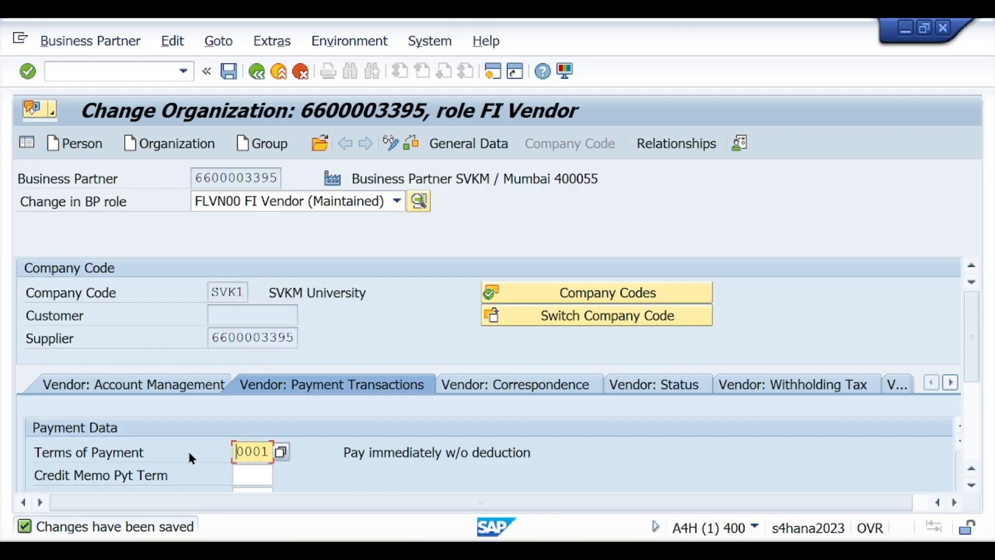
pyautogui.click(276, 201)
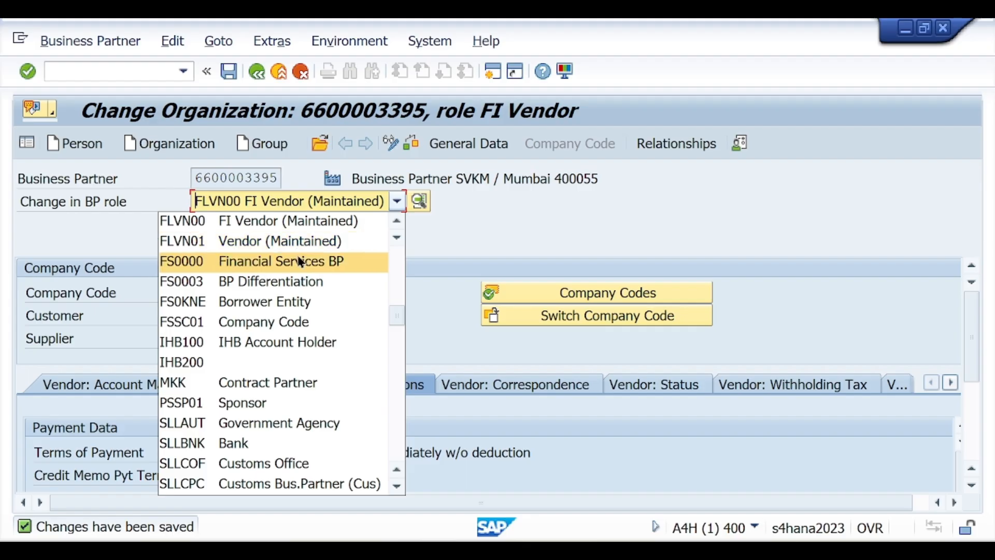
pyautogui.scroll(3, 301, 260)
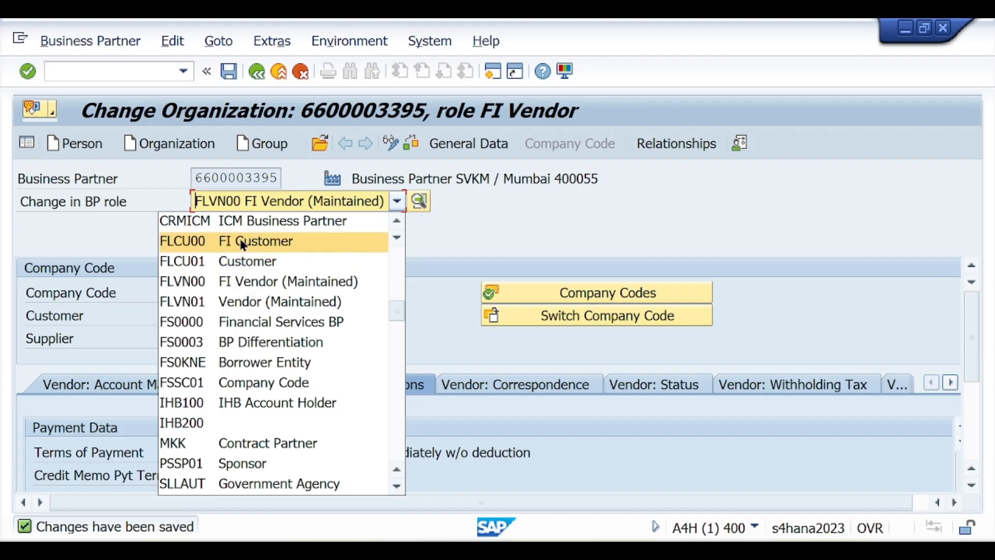
pyautogui.click(184, 241)
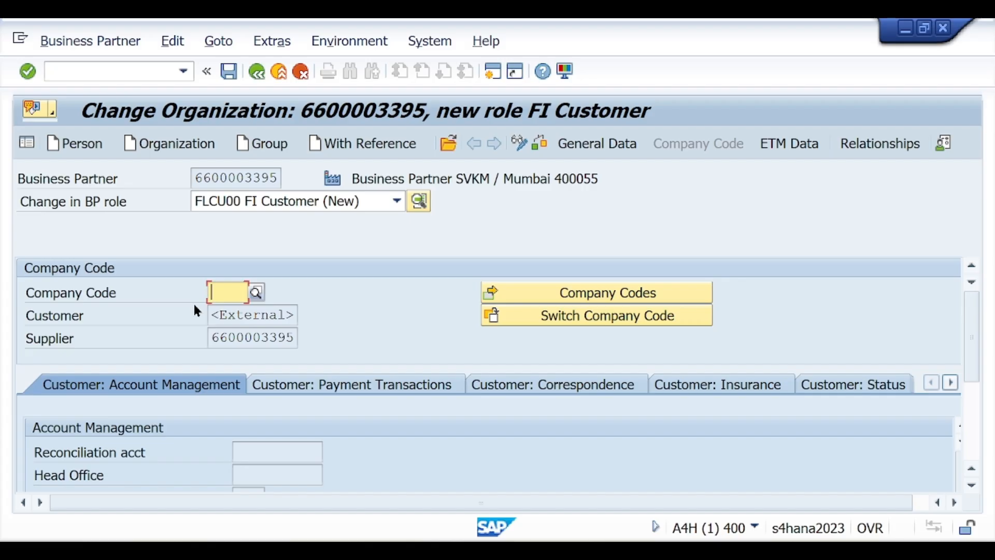
# Set company code SVK1 and reconciliation account 141000 for the FI Customer role
pyautogui.write('SVK1')
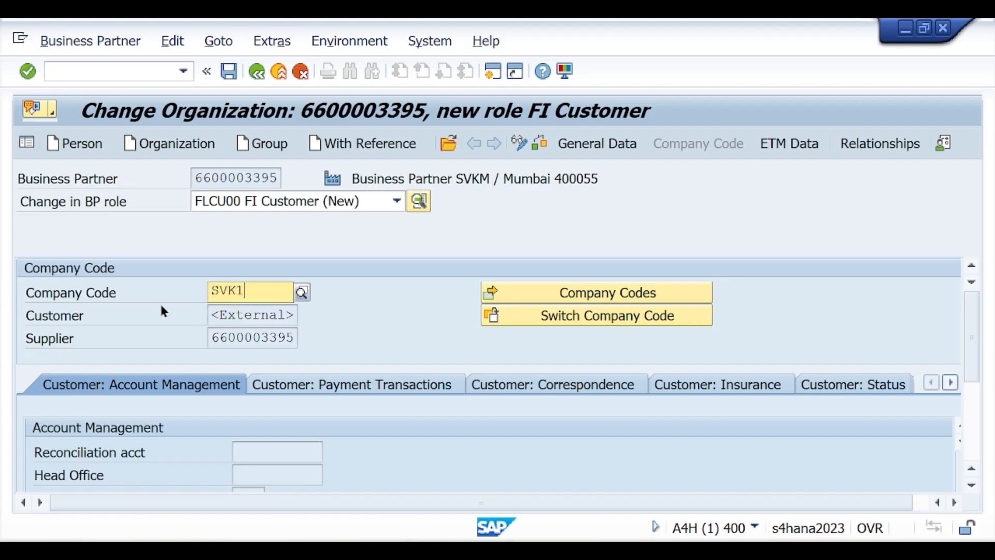
pyautogui.click(236, 330)
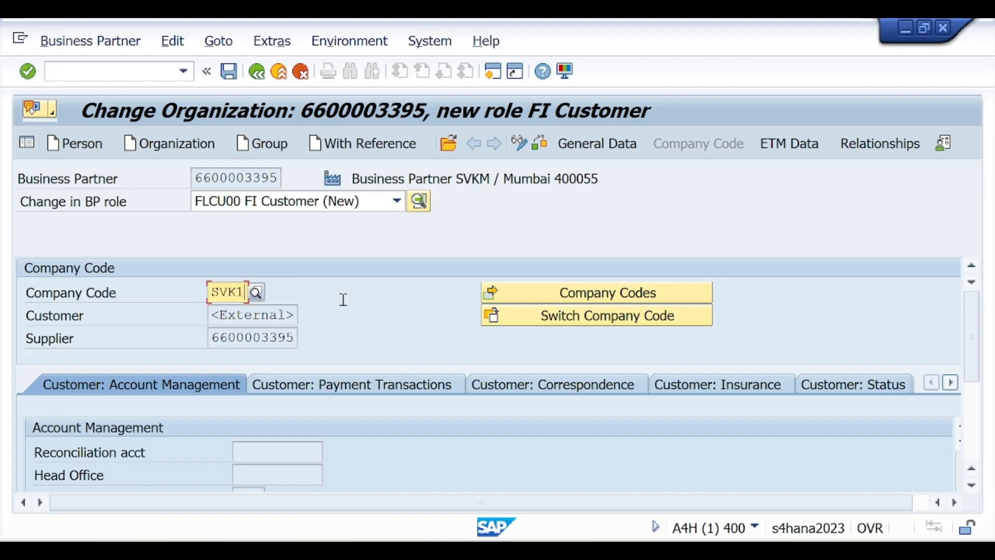
pyautogui.press('Return')
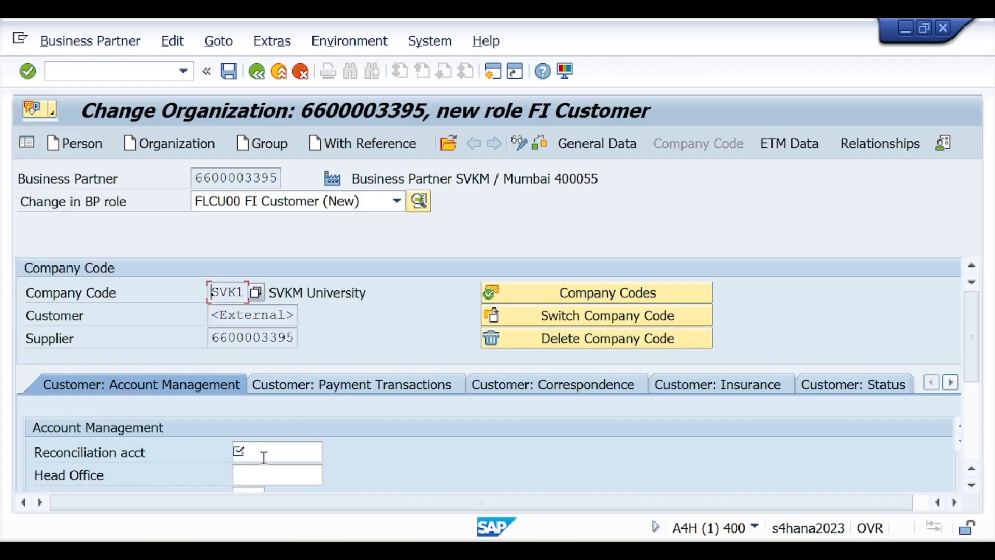
pyautogui.click(263, 457)
pyautogui.write('141')
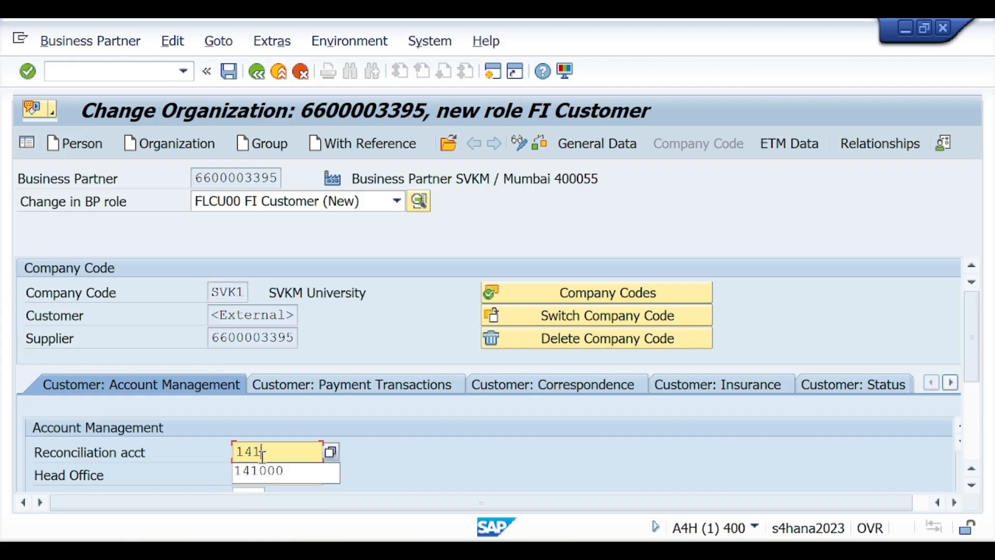
pyautogui.write('000')
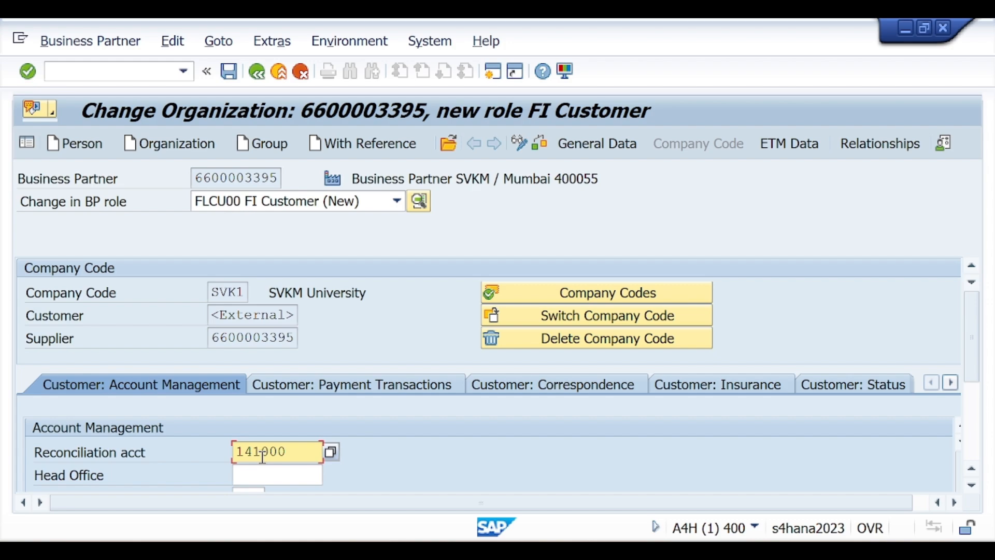
pyautogui.moveTo(967, 324); pyautogui.dragTo(973, 342)
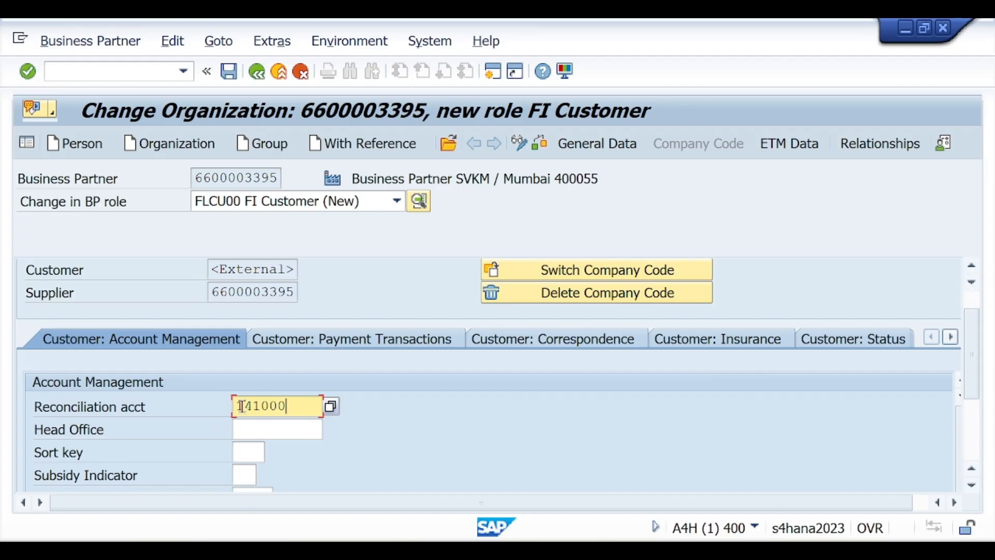
# Set customer payment terms 0001, then check the partner data for errors
pyautogui.click(315, 348)
pyautogui.write('00')
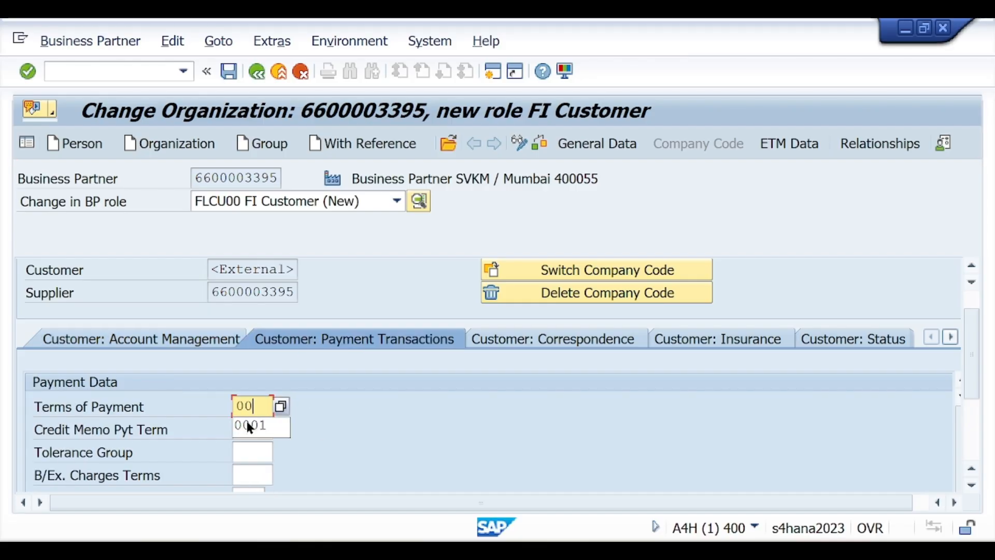
pyautogui.click(247, 421)
pyautogui.press('Return')
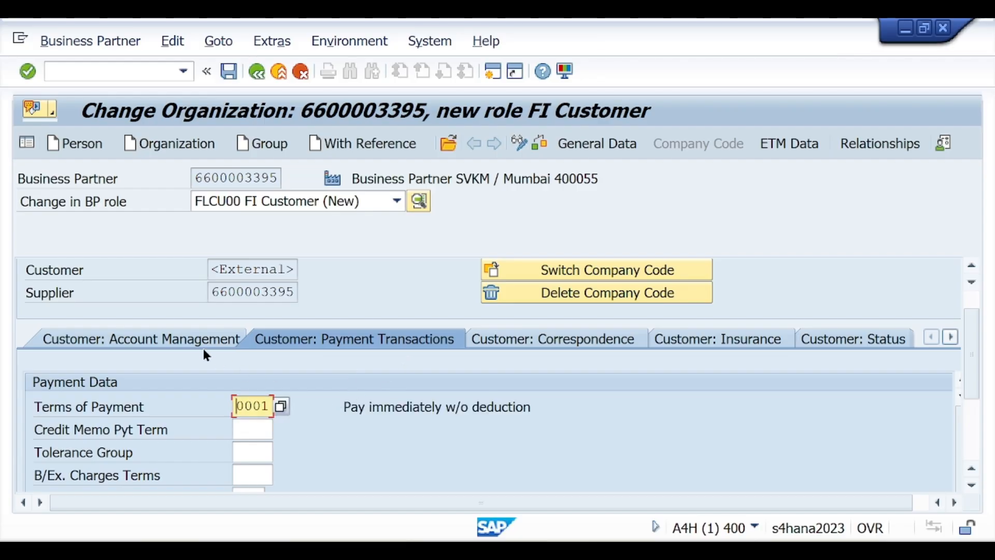
pyautogui.click(198, 342)
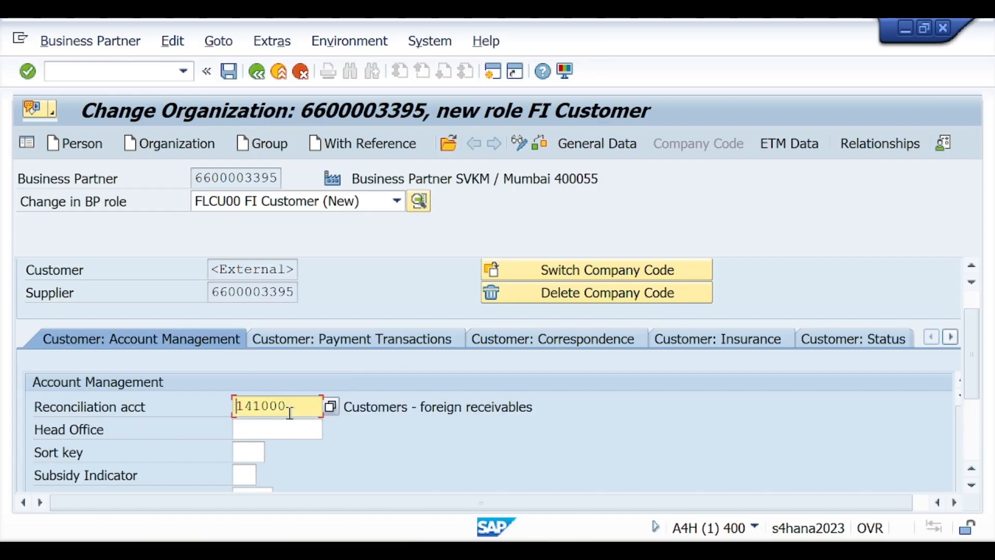
pyautogui.click(540, 142)
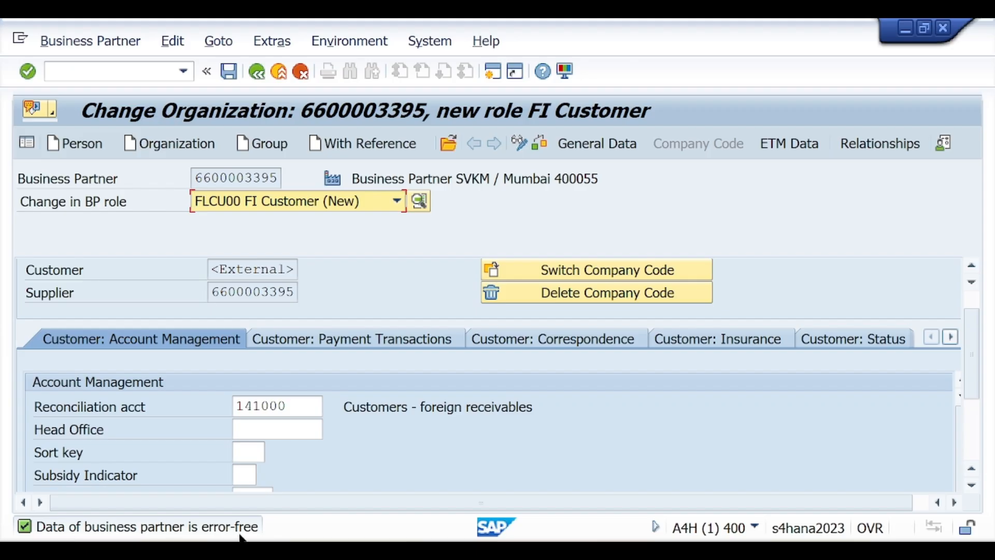
# Save the FI Customer role and compare the assigned customer number with the supplier number
pyautogui.click(232, 73)
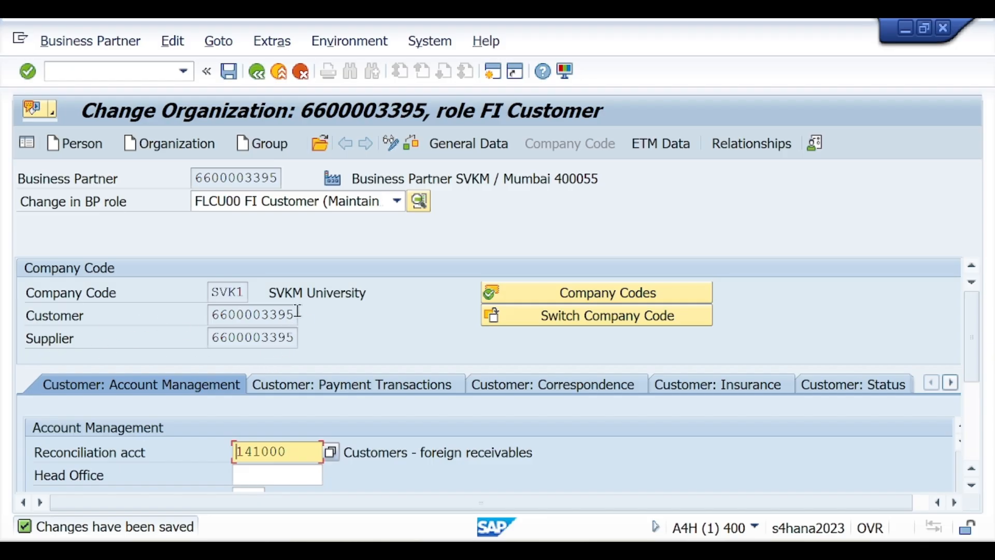
pyautogui.moveTo(298, 311); pyautogui.dragTo(213, 312)
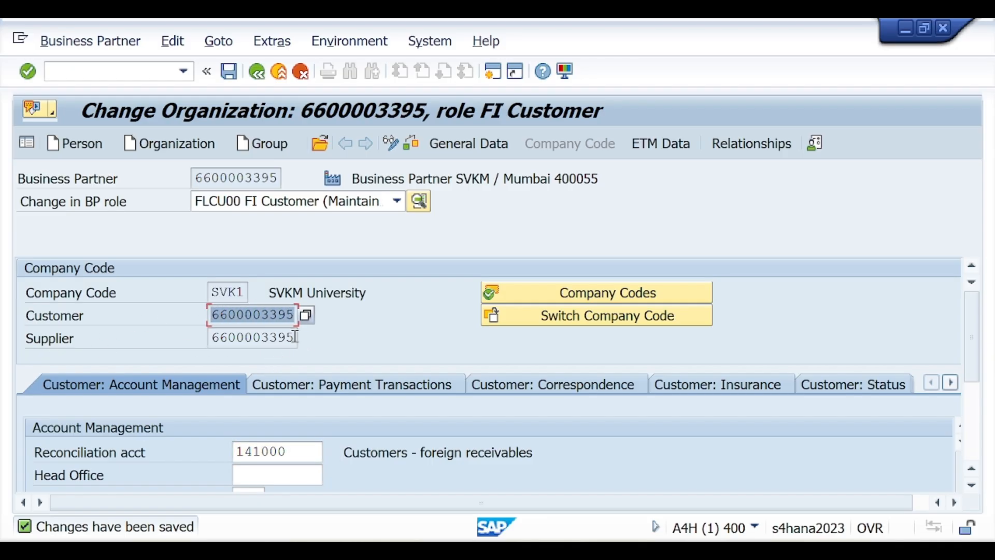
pyautogui.moveTo(294, 337); pyautogui.dragTo(210, 338)
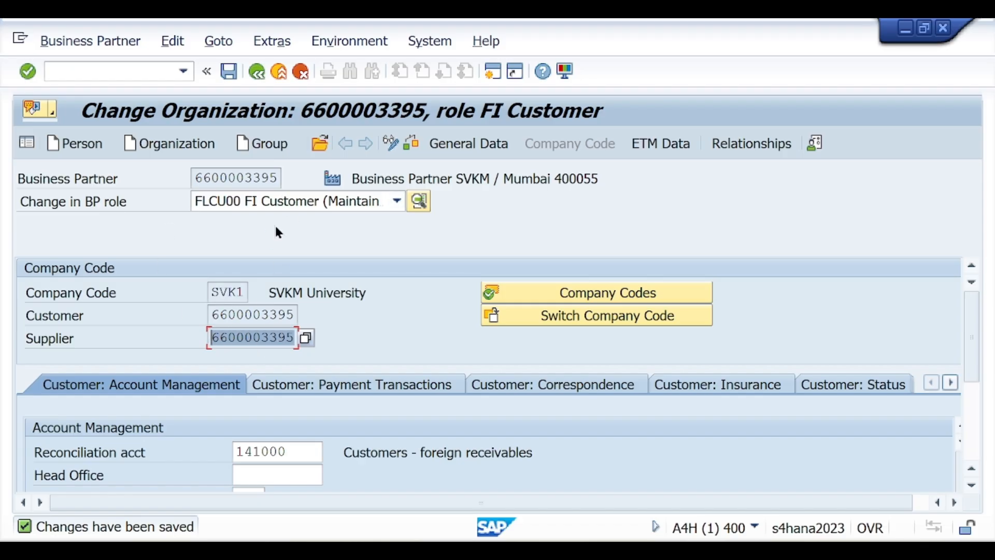
pyautogui.click(275, 204)
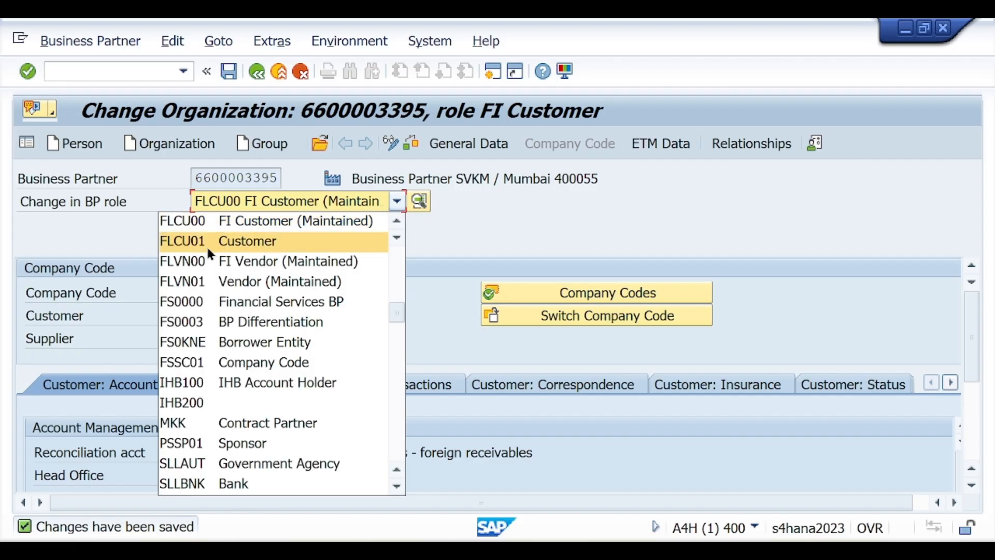
# Add the FLCU01 Customer role with sales area S011 / 01 / 01
pyautogui.click(213, 246)
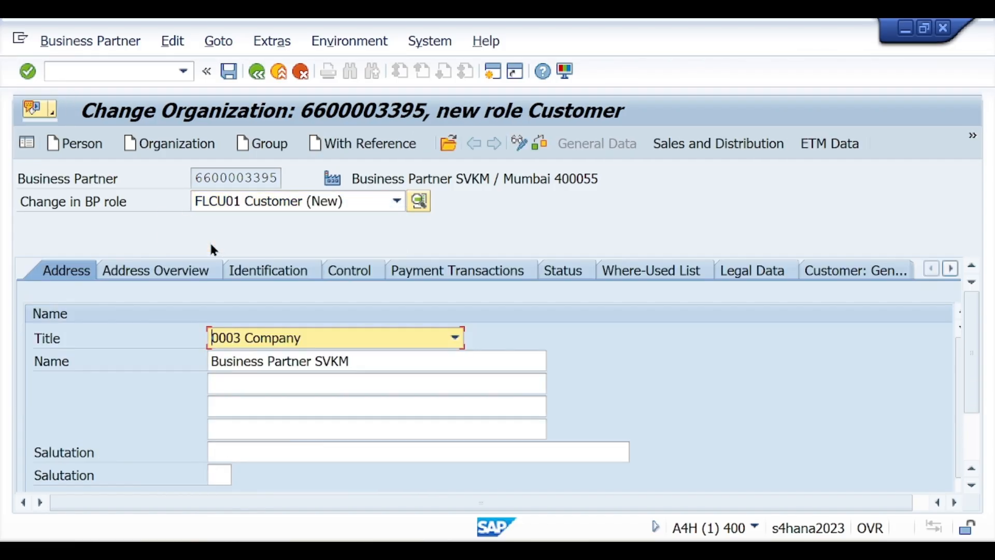
pyautogui.click(712, 150)
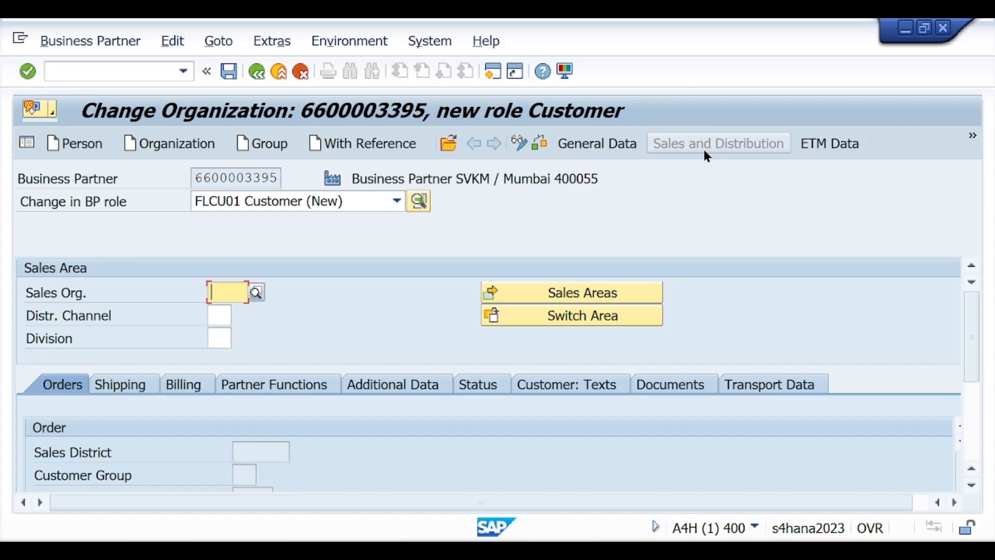
pyautogui.write('S01')
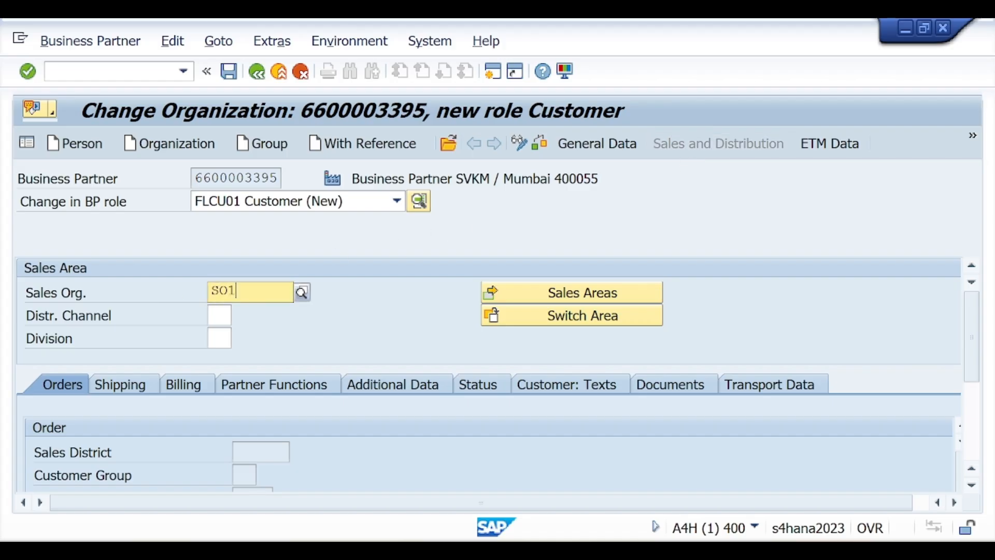
pyautogui.write('1')
pyautogui.click(234, 333)
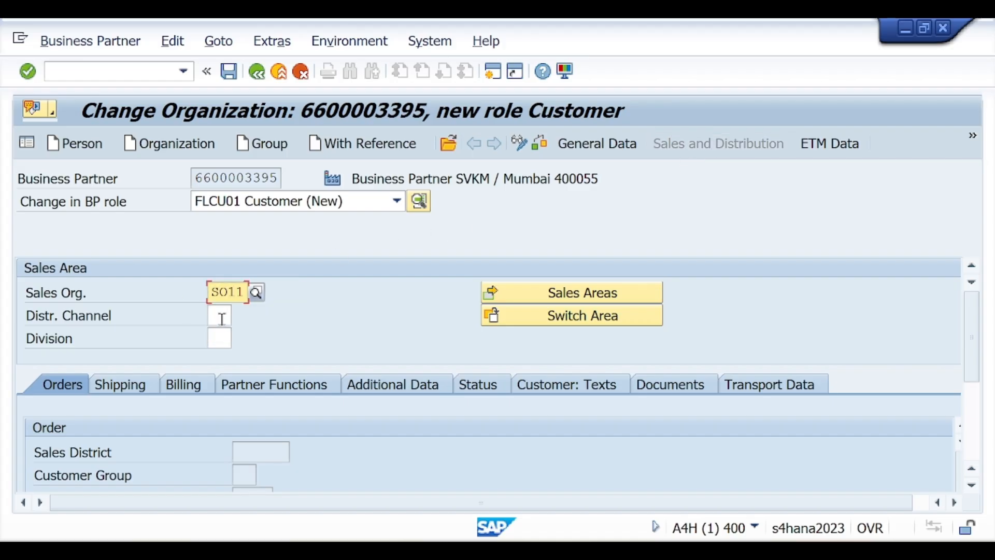
pyautogui.press('Tab')
pyautogui.write('01')
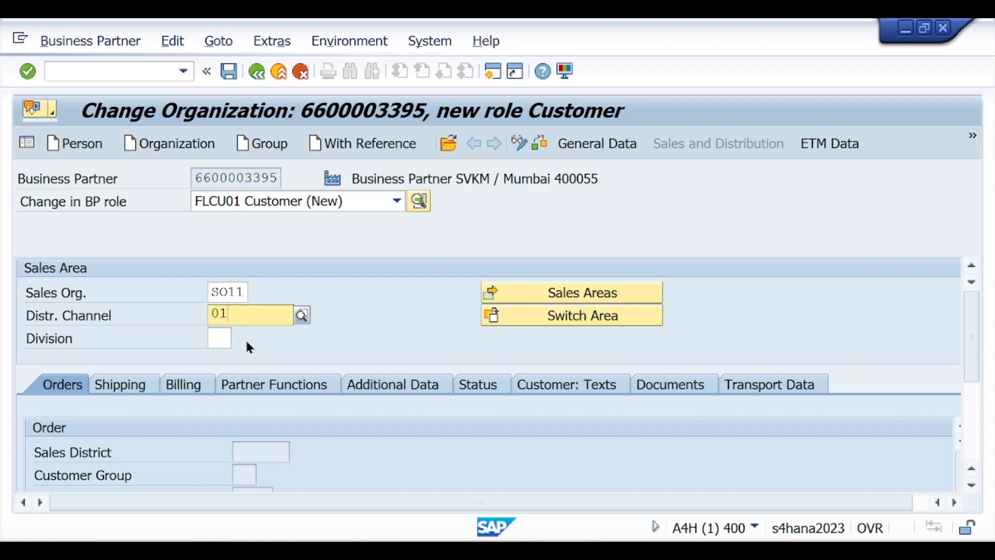
pyautogui.click(223, 352)
pyautogui.click(222, 336)
pyautogui.write('01')
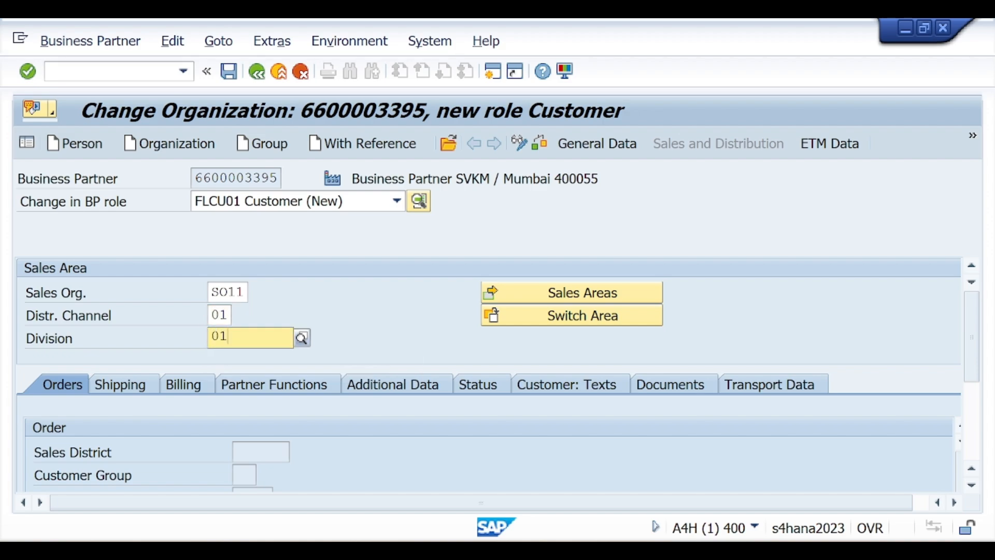
pyautogui.click(227, 377)
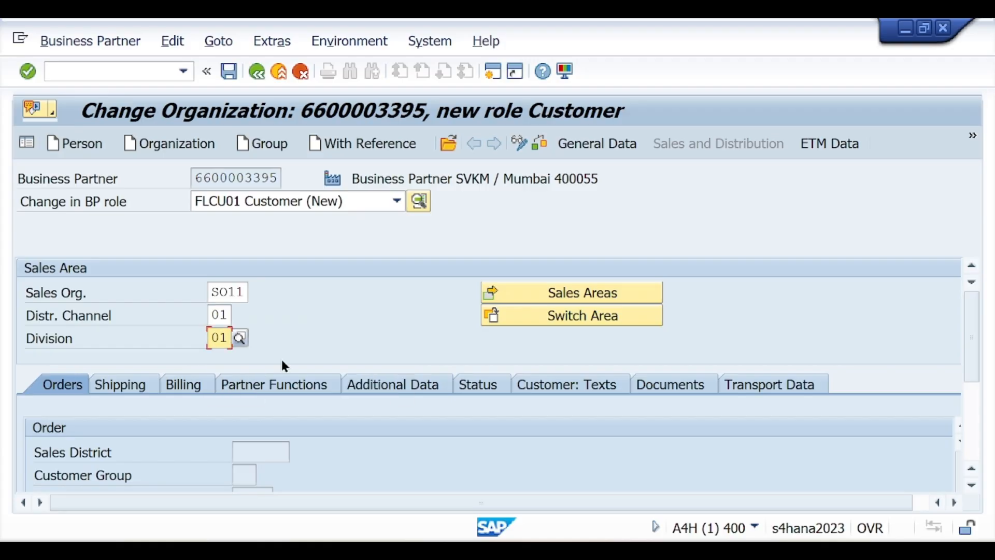
pyautogui.press('Return')
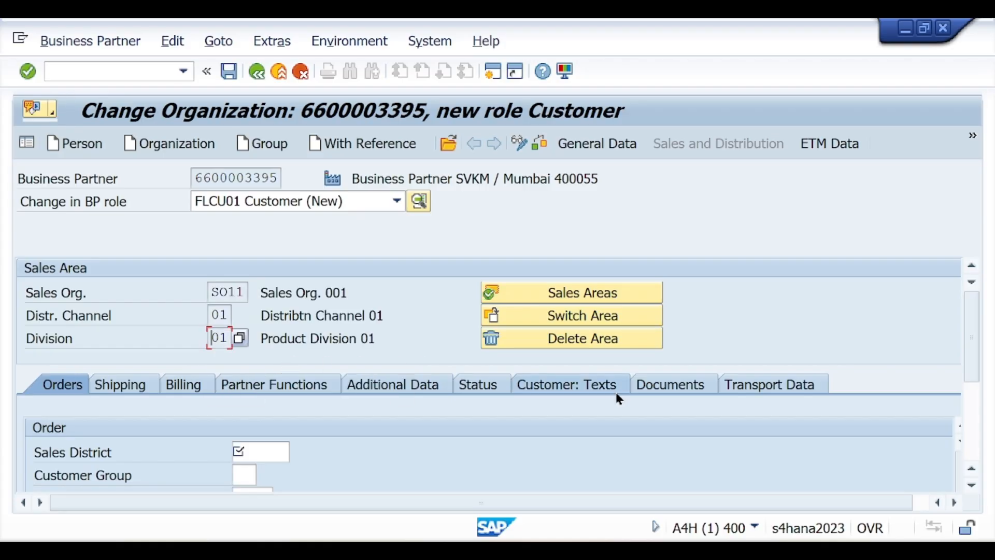
# Set the Sales District to 000001 Northern region
pyautogui.moveTo(967, 319); pyautogui.dragTo(973, 368)
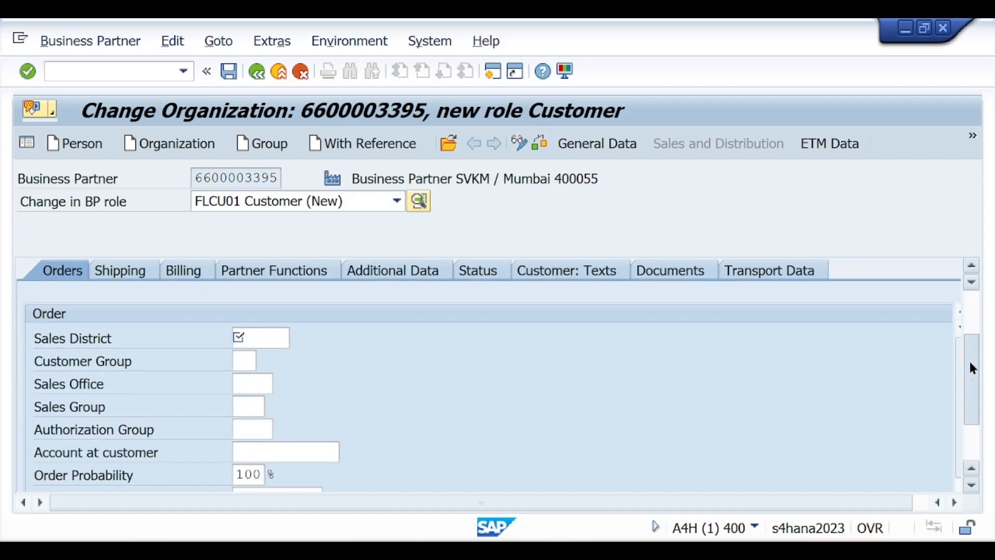
pyautogui.click(278, 337)
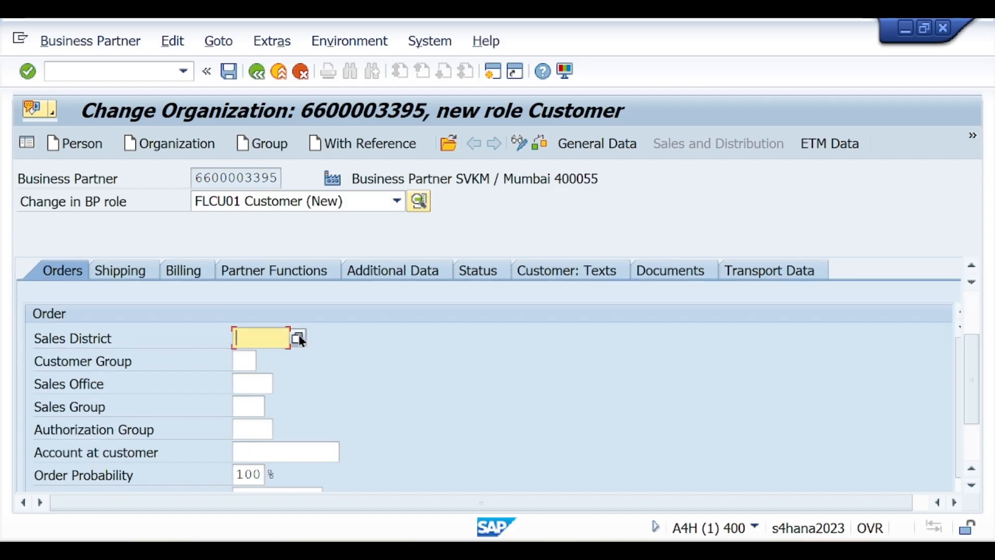
pyautogui.click(299, 336)
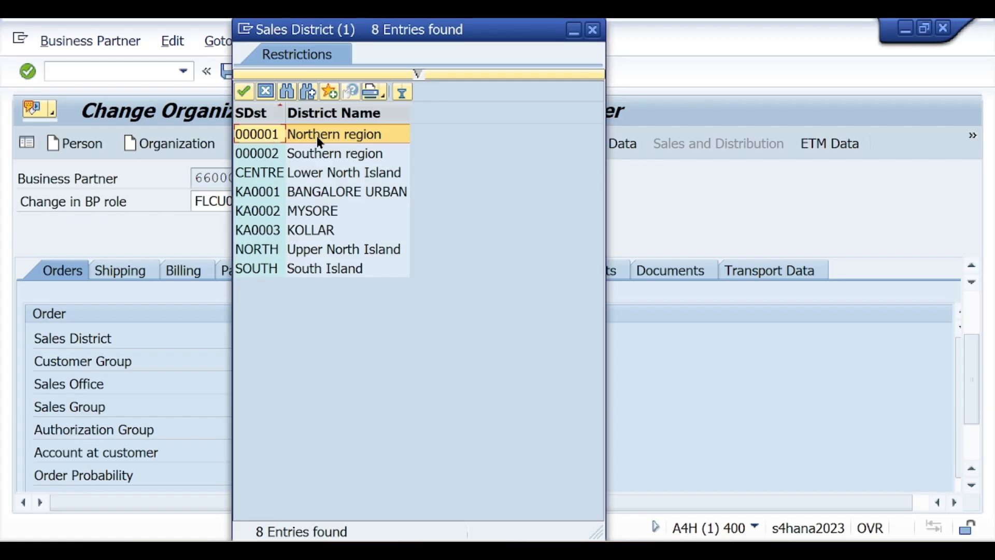
pyautogui.click(262, 135)
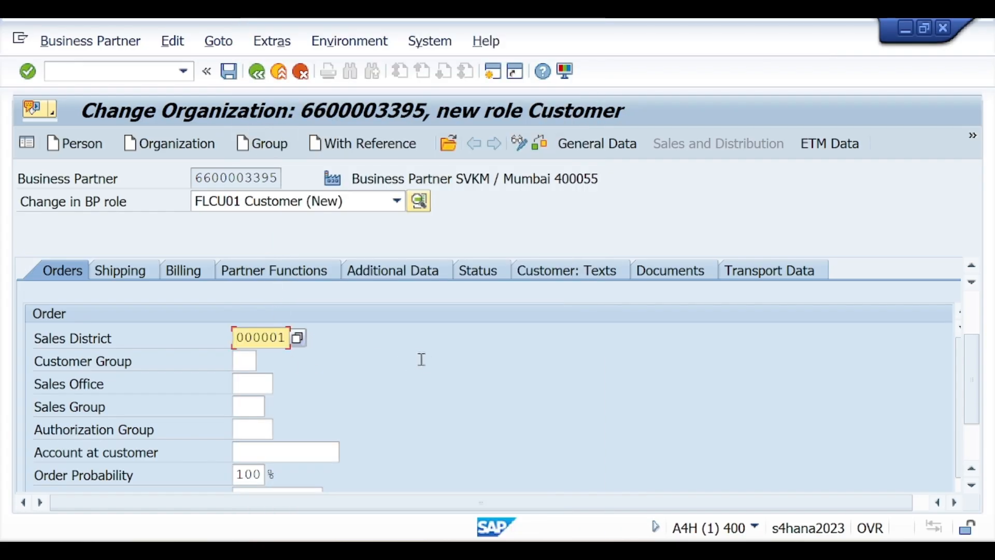
pyautogui.press('Return')
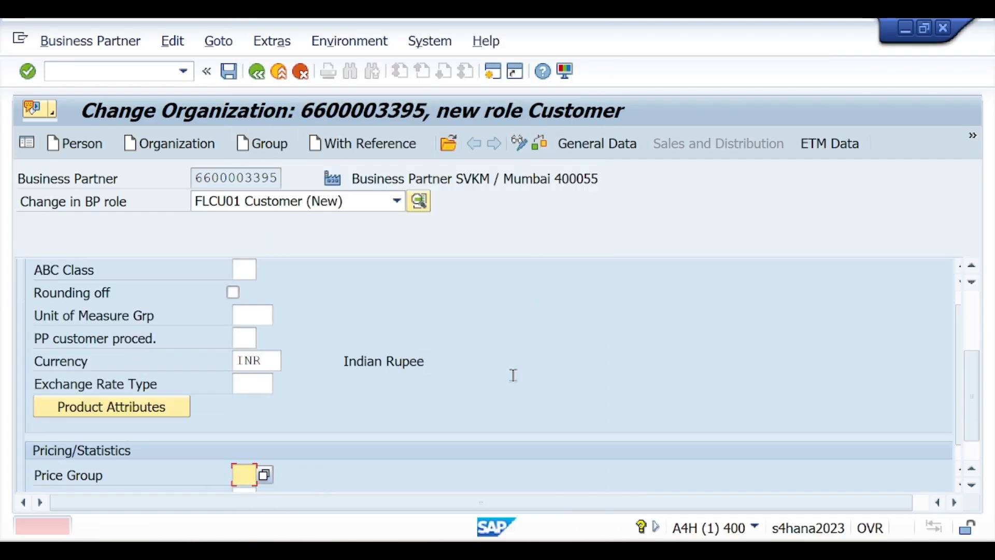
pyautogui.scroll(-2, 971, 395)
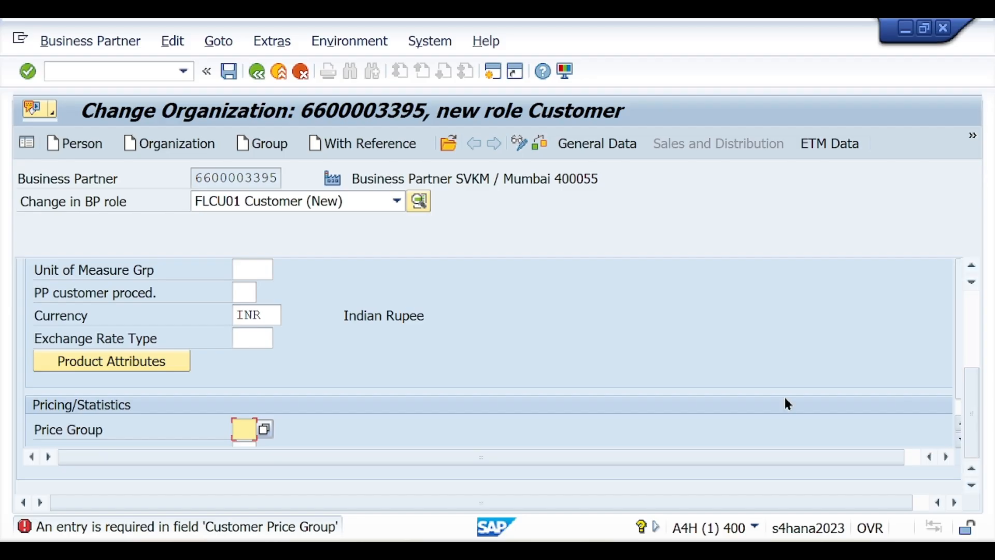
# Set Price Group 01 Bulk buyer and Customer Pricing Procedure 01 for the Customer role
pyautogui.scroll(-3, 207, 402)
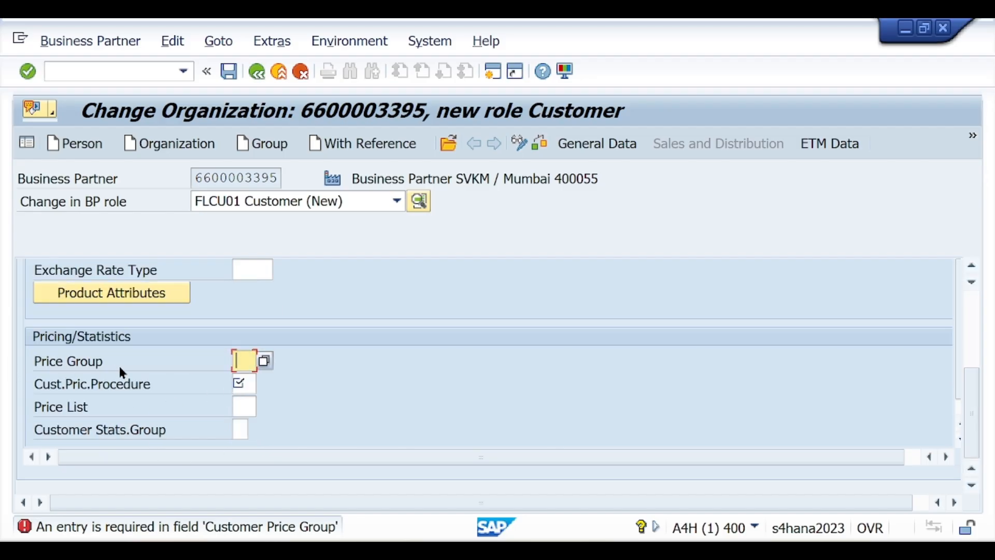
pyautogui.click(265, 360)
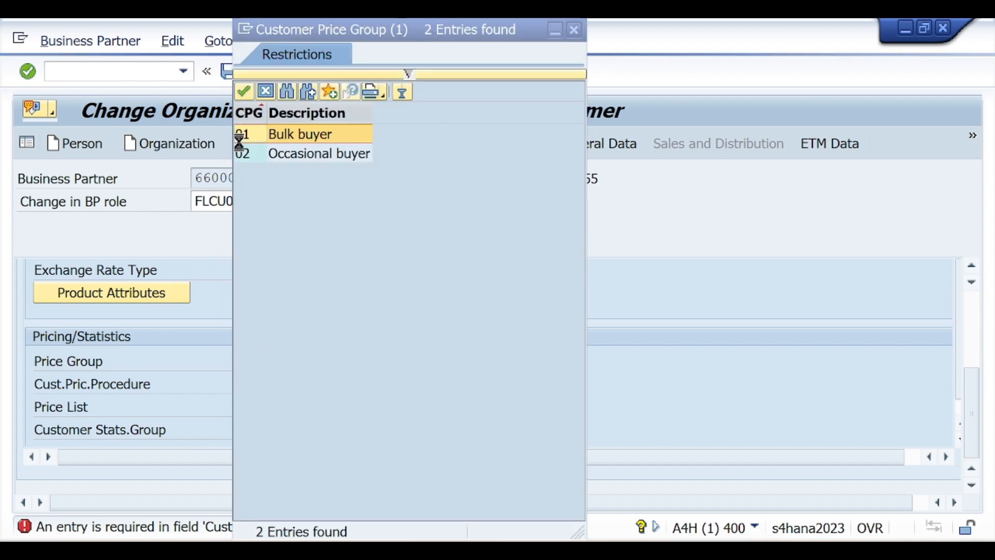
pyautogui.doubleClick(257, 134)
pyautogui.click(251, 382)
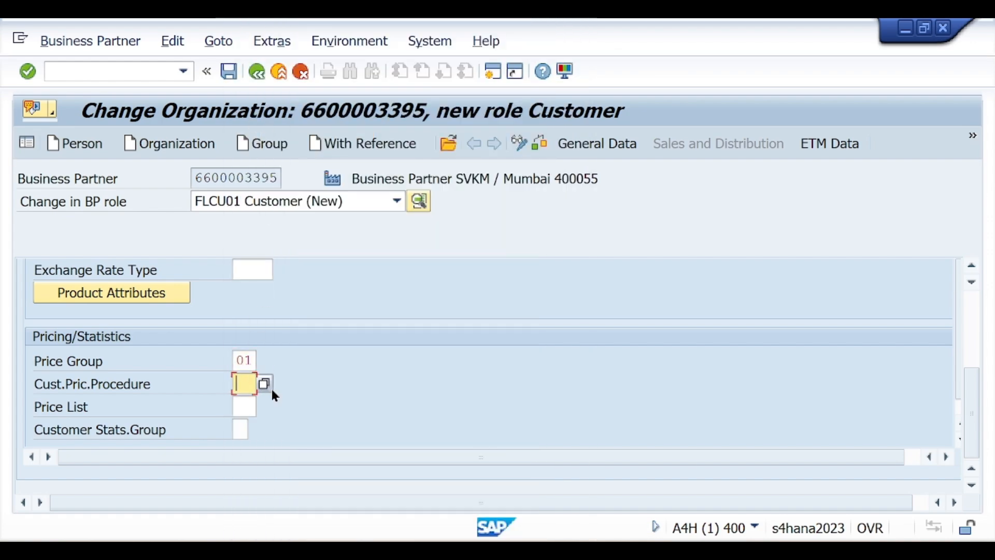
pyautogui.press('F4')
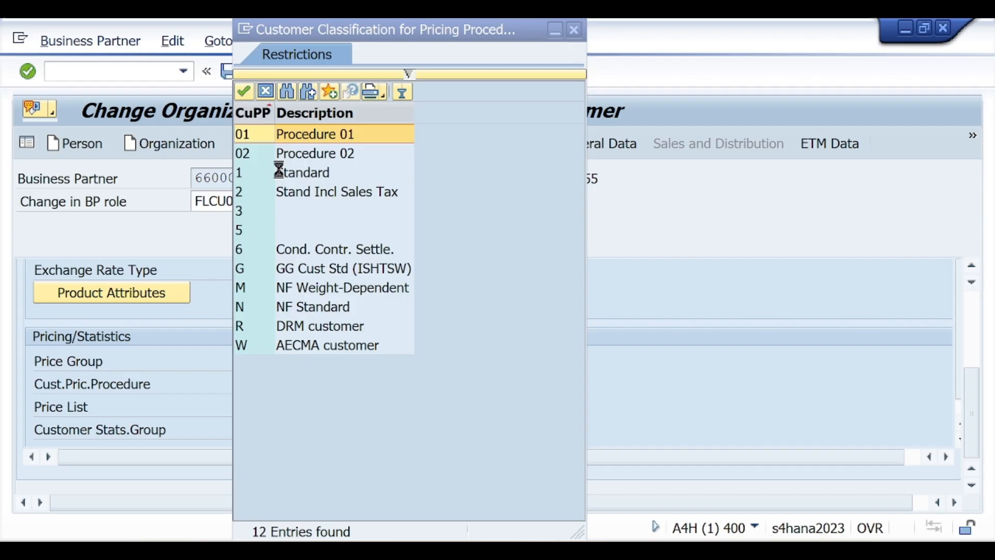
pyautogui.doubleClick(262, 136)
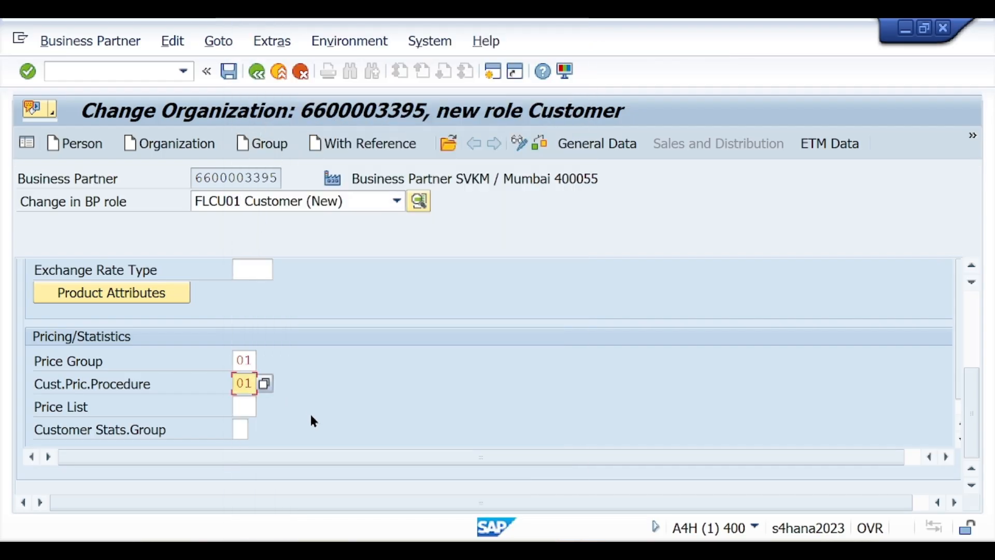
pyautogui.press('Return')
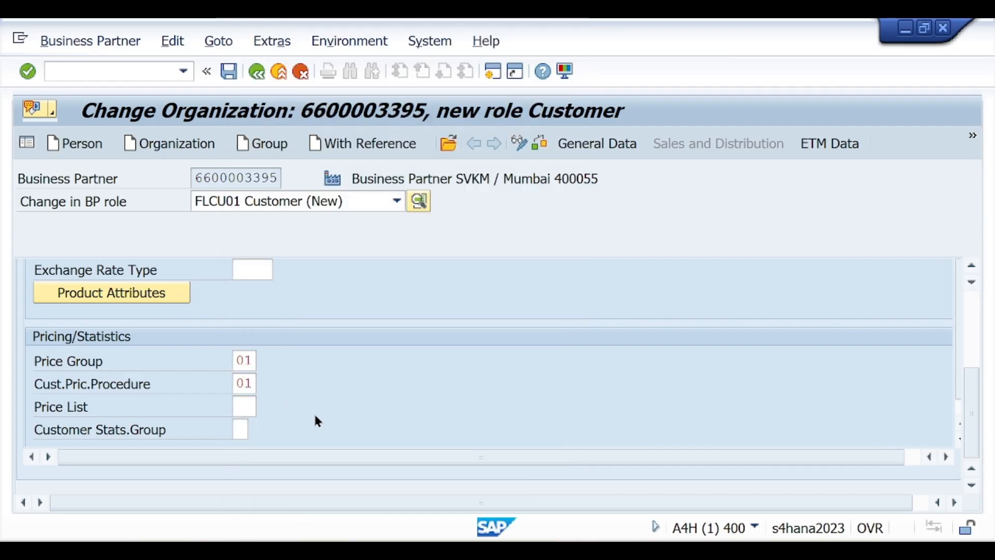
pyautogui.scroll(10, 321, 412)
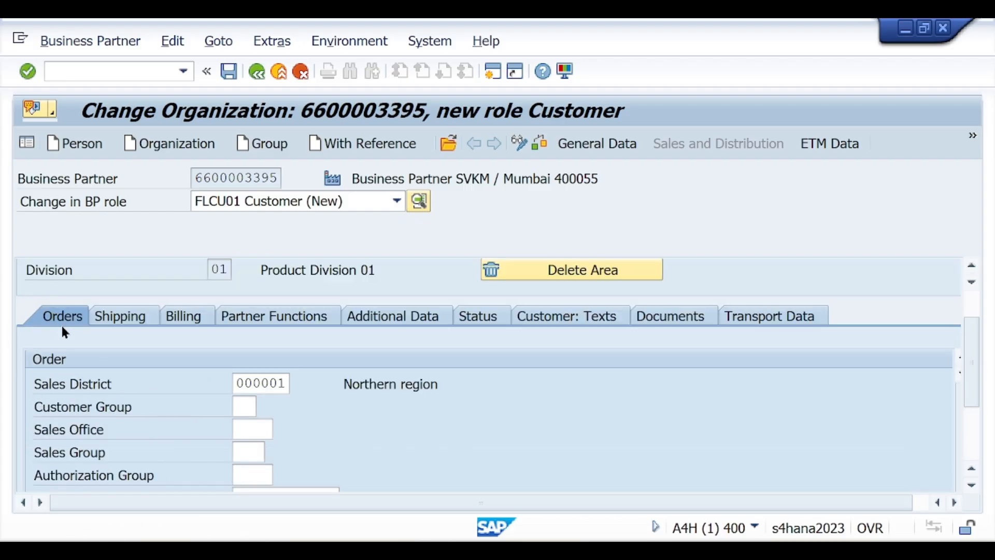
# Set Delivery Priority 01 High Priority based, Delivering Plant SV11 and Shipping Conditions 01
pyautogui.click(112, 318)
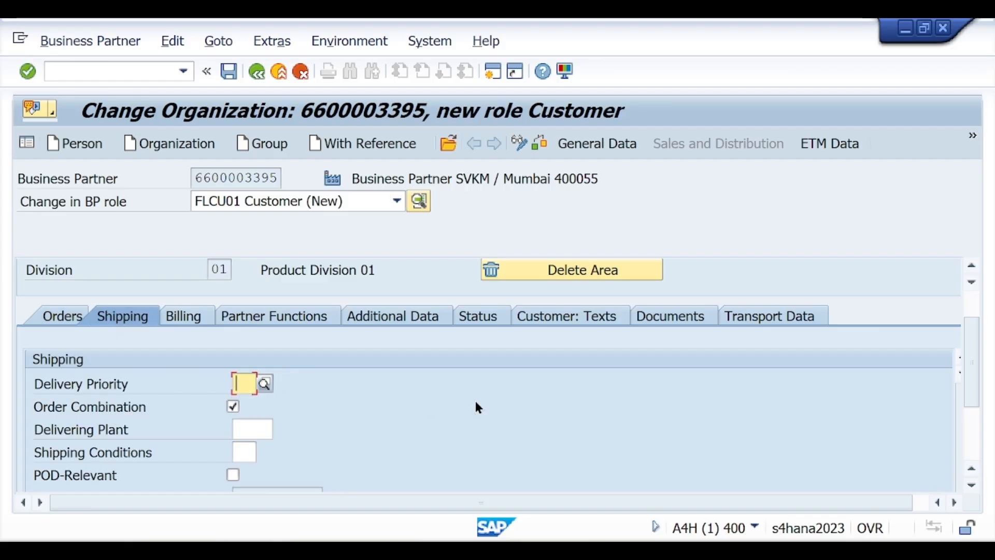
pyautogui.moveTo(968, 350); pyautogui.dragTo(971, 384)
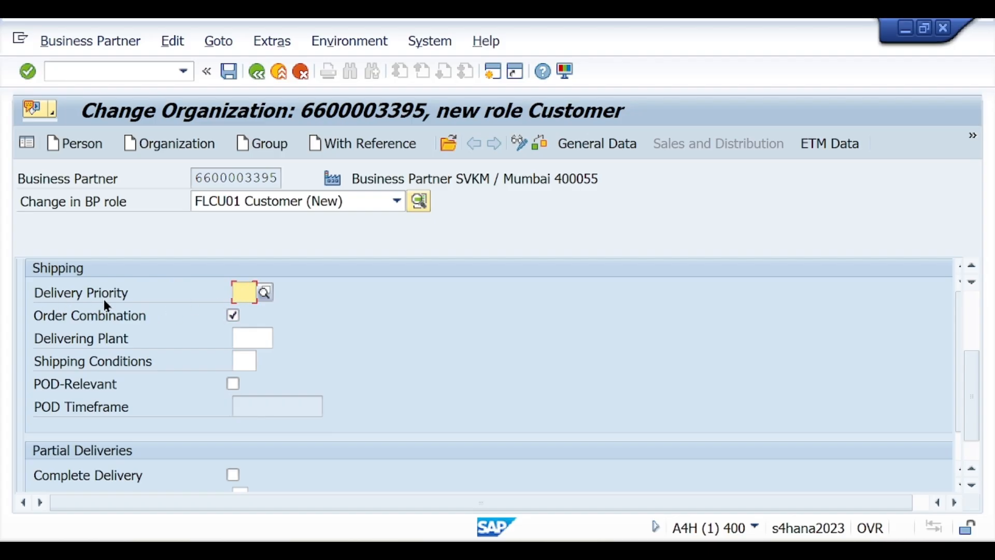
pyautogui.click(266, 290)
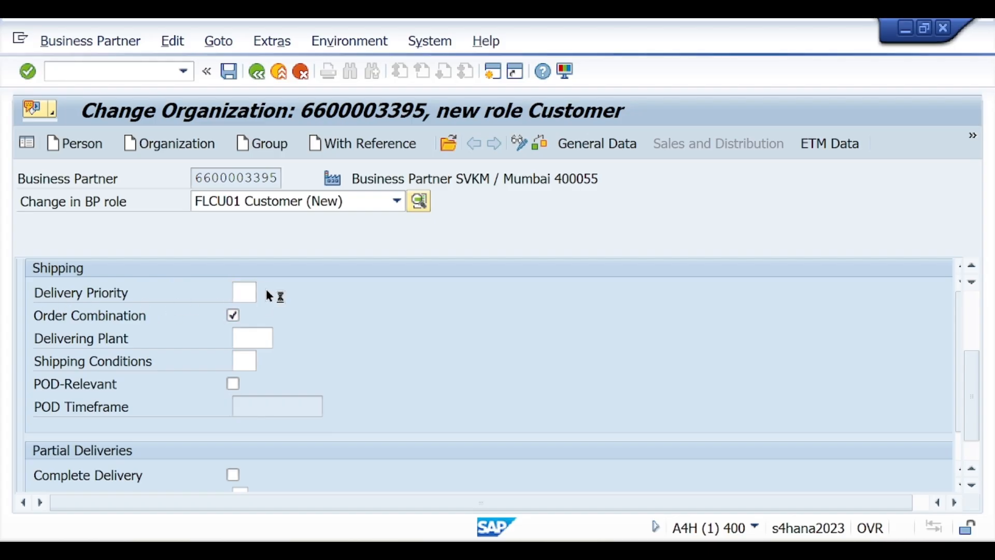
pyautogui.doubleClick(300, 154)
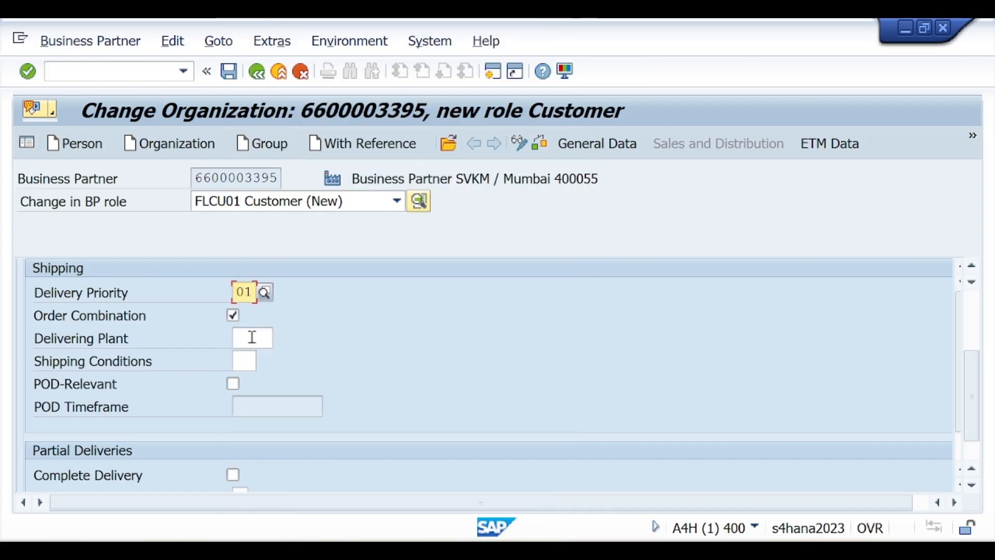
pyautogui.click(251, 338)
pyautogui.write('SV')
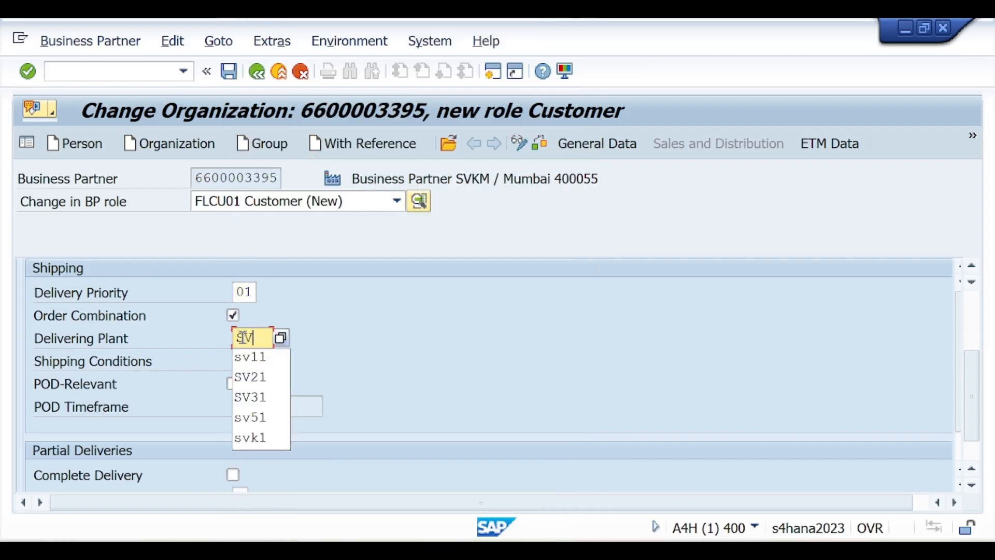
pyautogui.write('11')
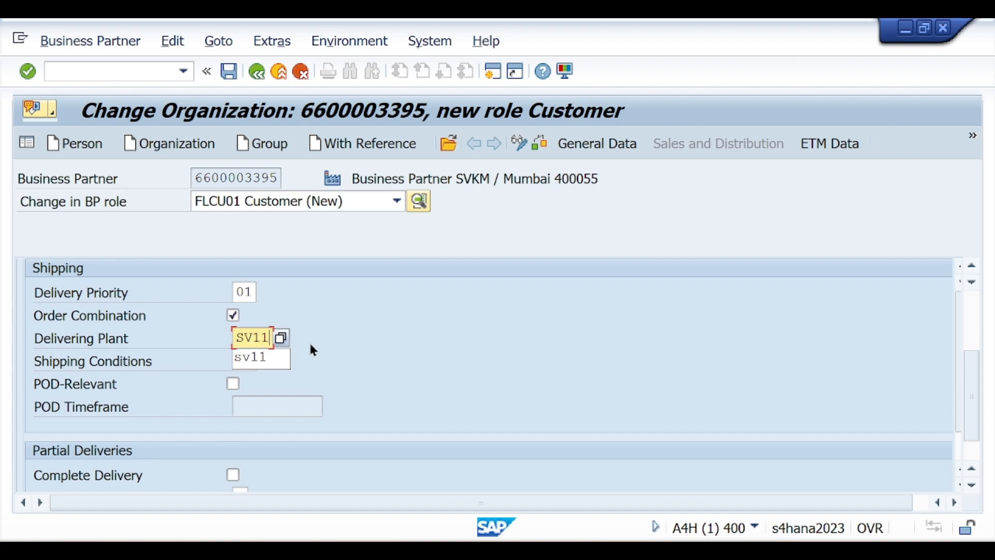
pyautogui.click(245, 361)
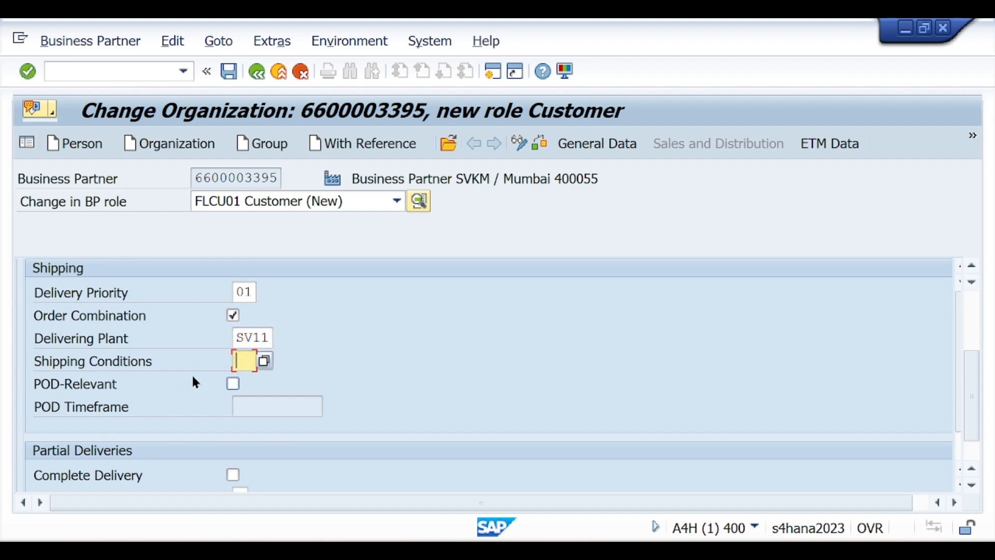
pyautogui.write('01')
pyautogui.press('Return')
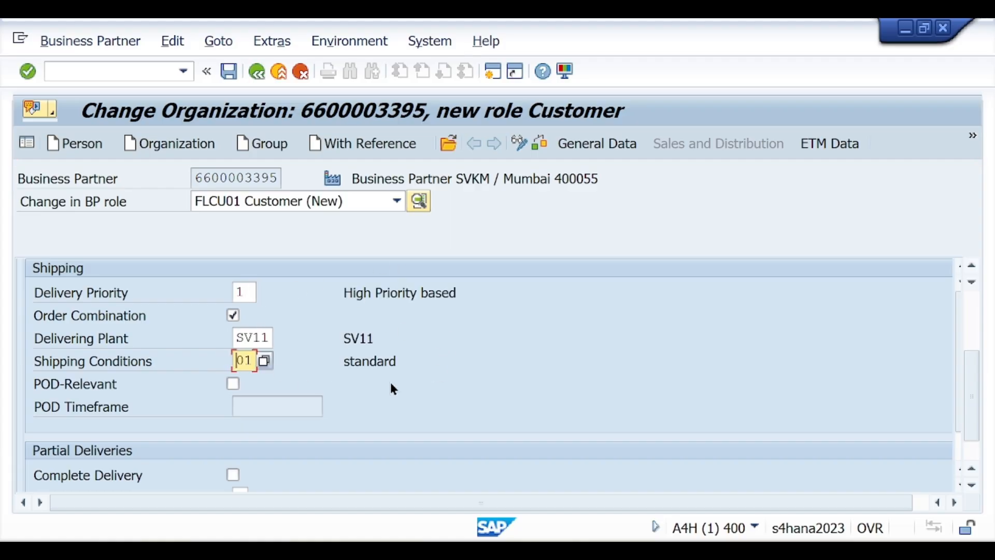
pyautogui.click(539, 143)
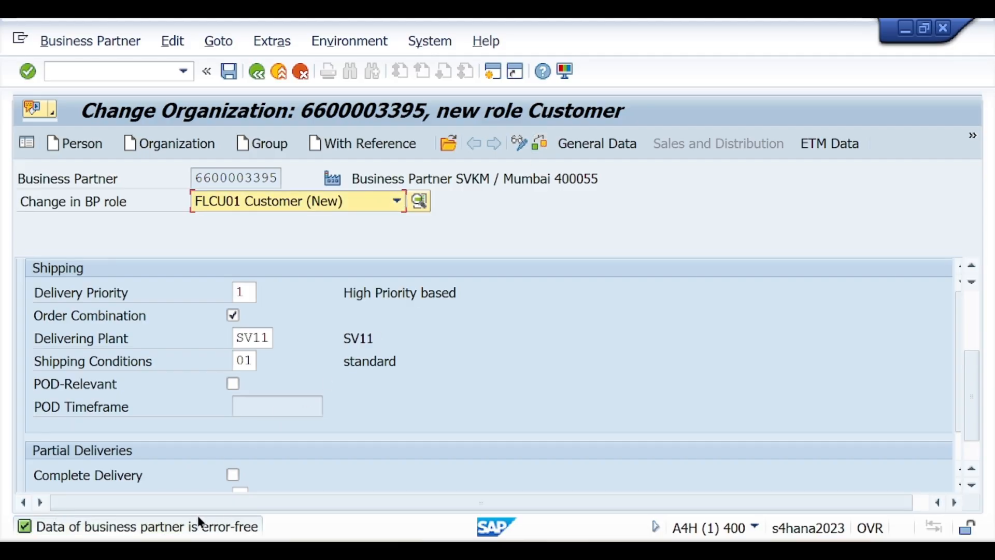
pyautogui.click(232, 73)
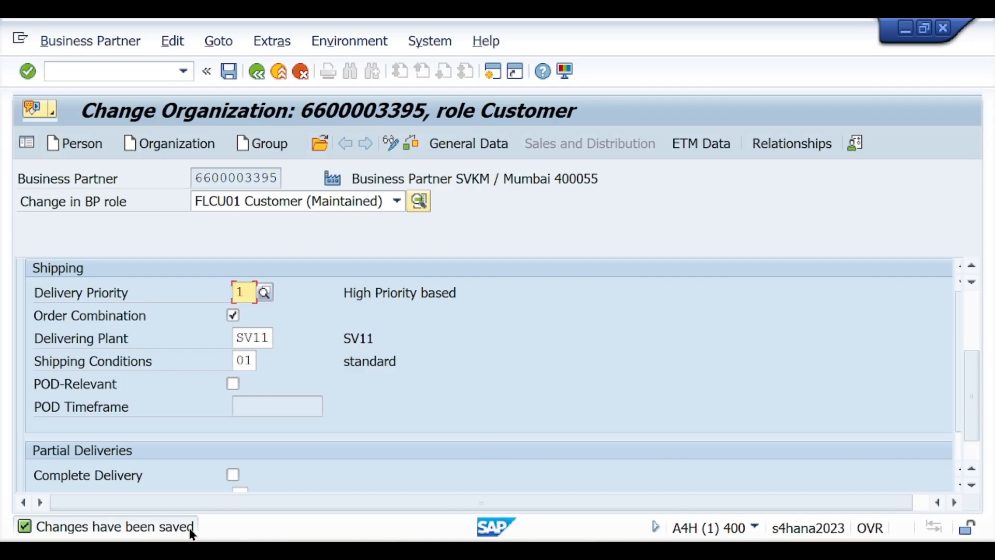
pyautogui.click(391, 144)
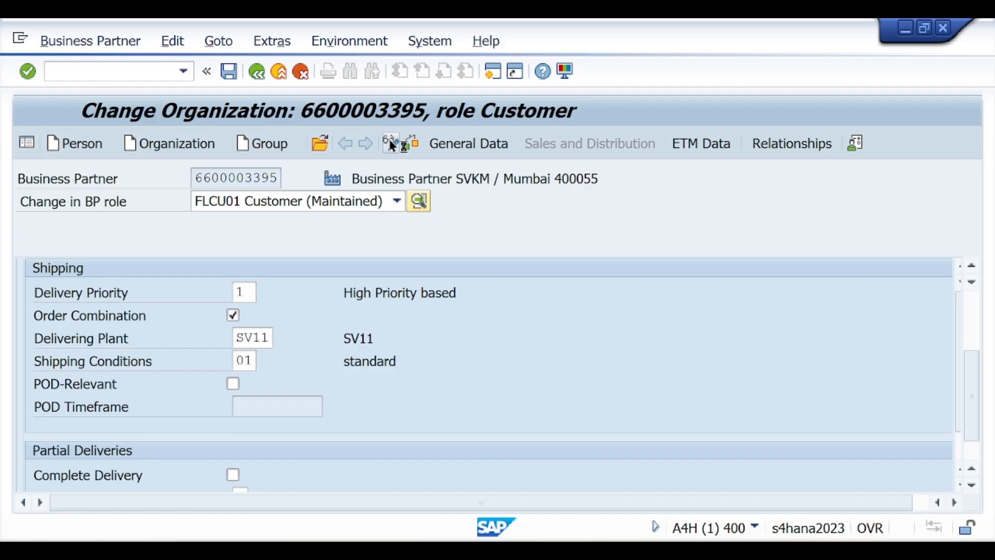
# View the saved partner in the general 000000 business partner role
pyautogui.click(304, 201)
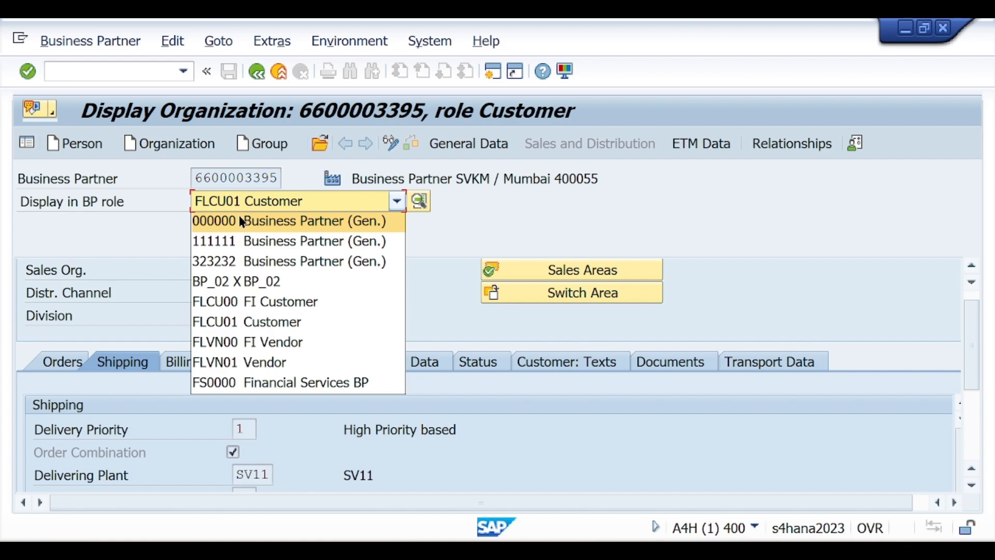
pyautogui.click(316, 223)
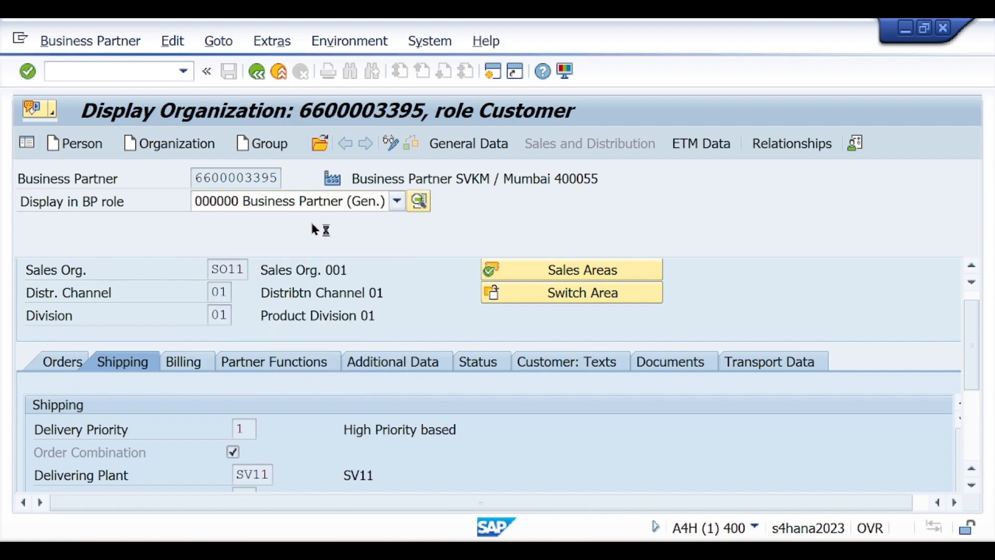
pyautogui.scroll(-10, 245, 408)
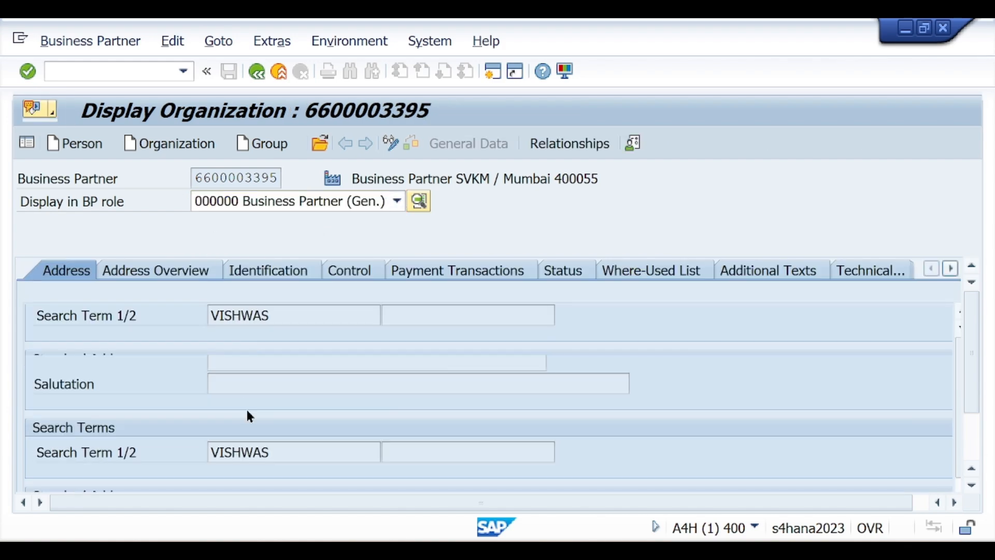
# Review the FI Customer role's company code SVK1 payment transaction data
pyautogui.click(297, 202)
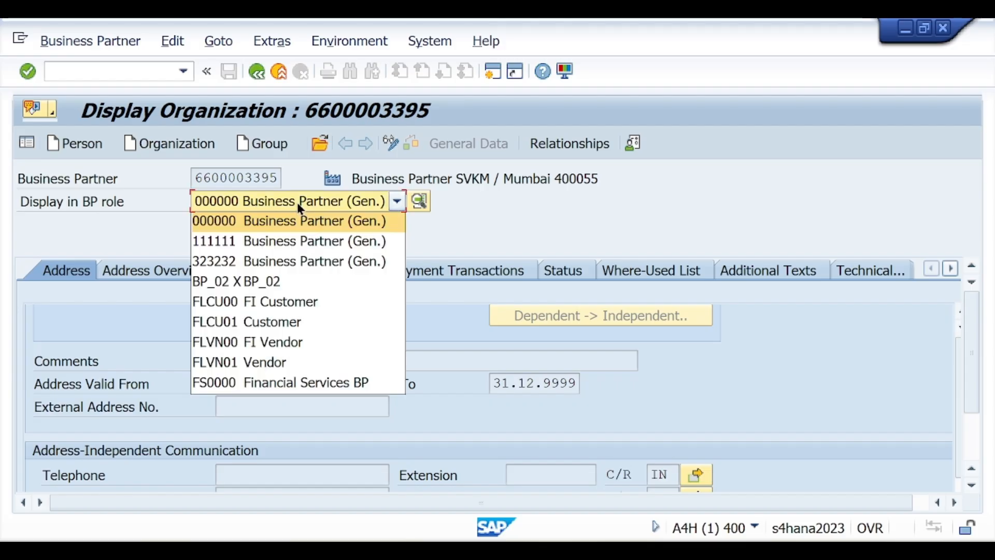
pyautogui.click(258, 300)
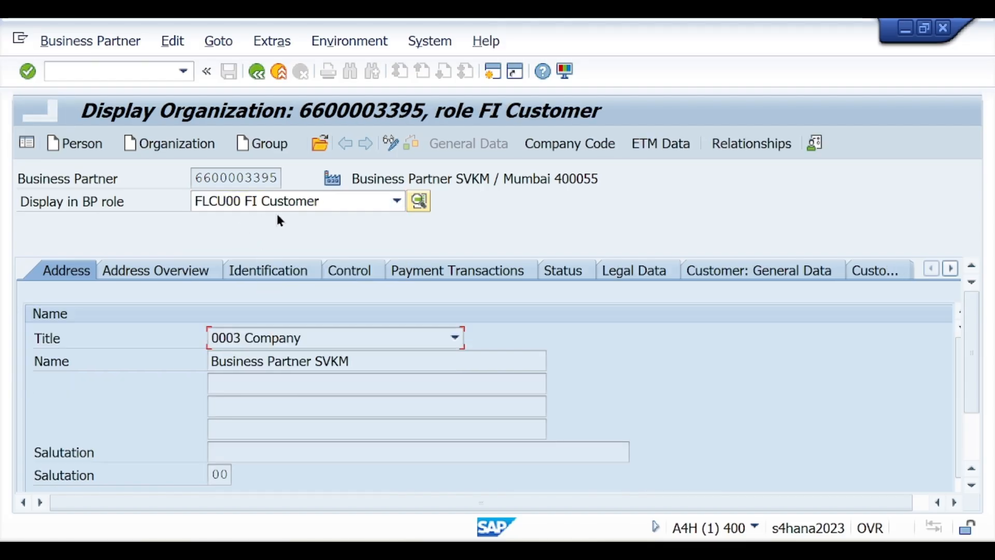
pyautogui.click(586, 148)
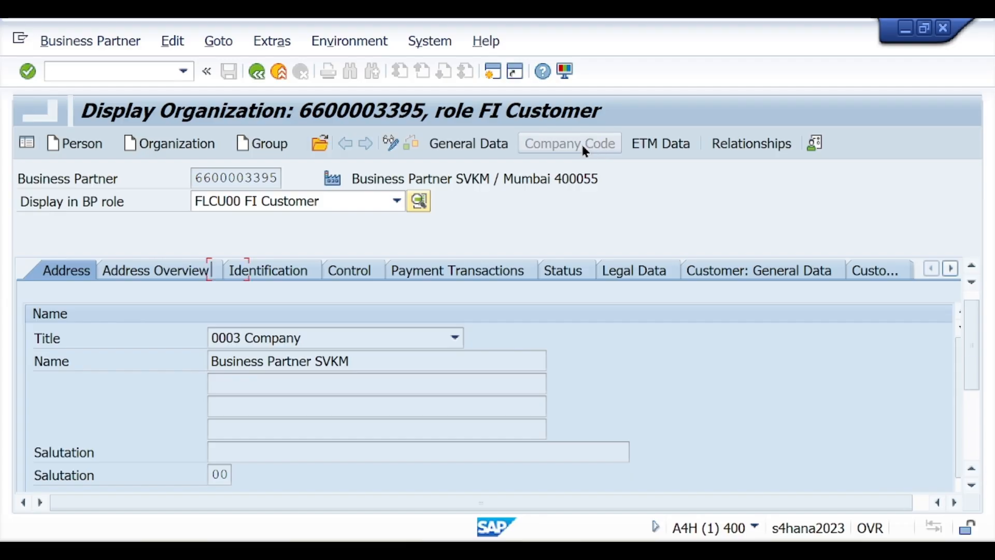
pyautogui.scroll(-3, 272, 483)
pyautogui.scroll(5, 290, 430)
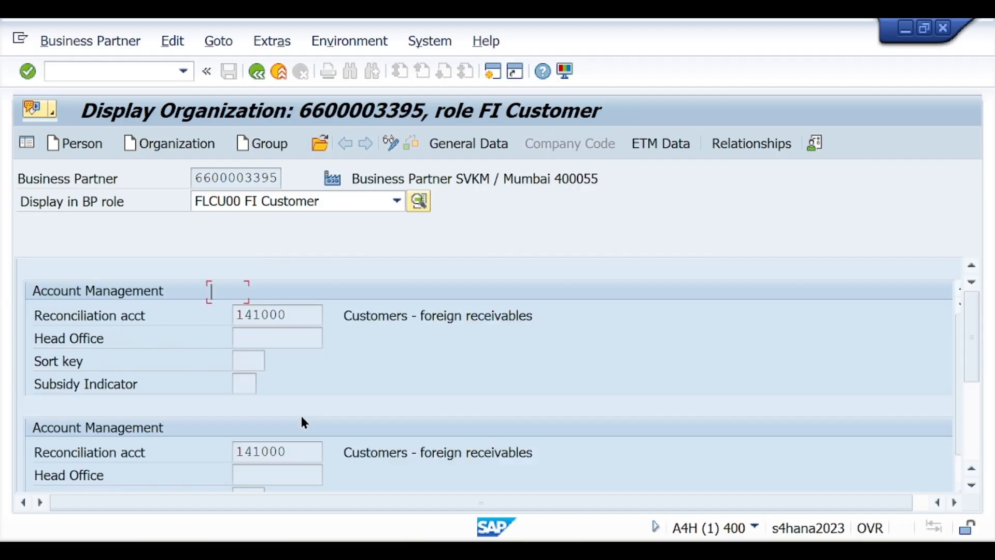
pyautogui.click(300, 385)
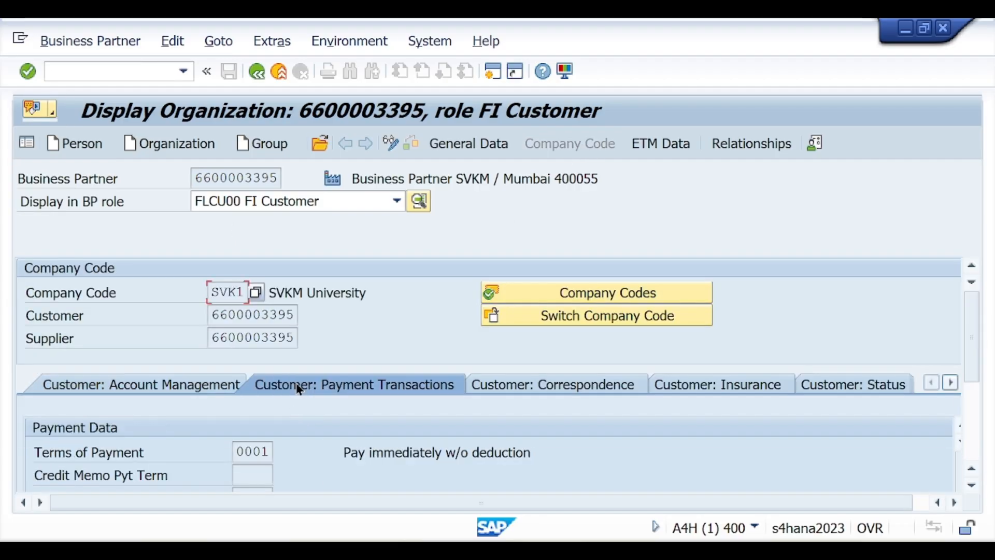
pyautogui.click(244, 204)
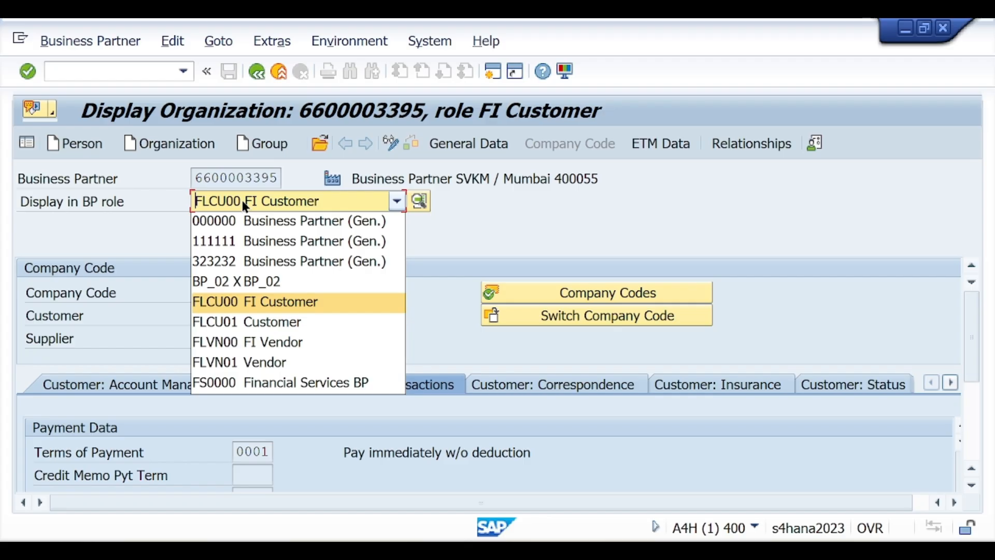
# Review the Customer role's sales and distribution shipping data
pyautogui.click(253, 321)
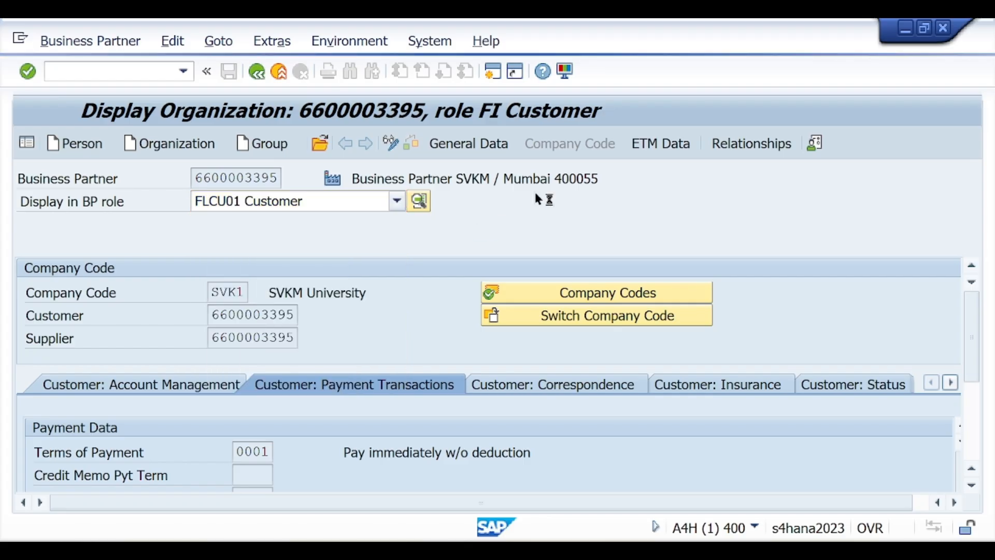
pyautogui.click(593, 148)
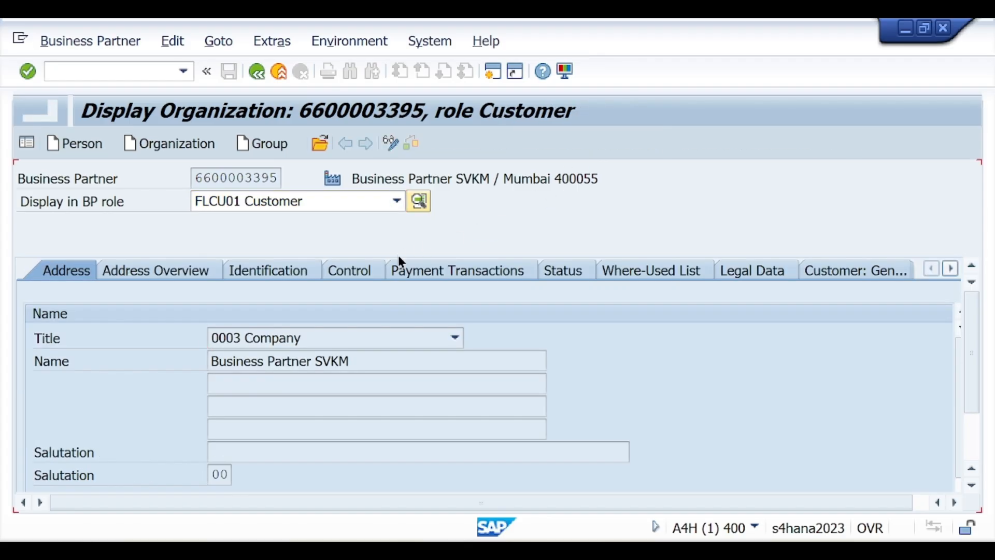
pyautogui.scroll(-6, 259, 377)
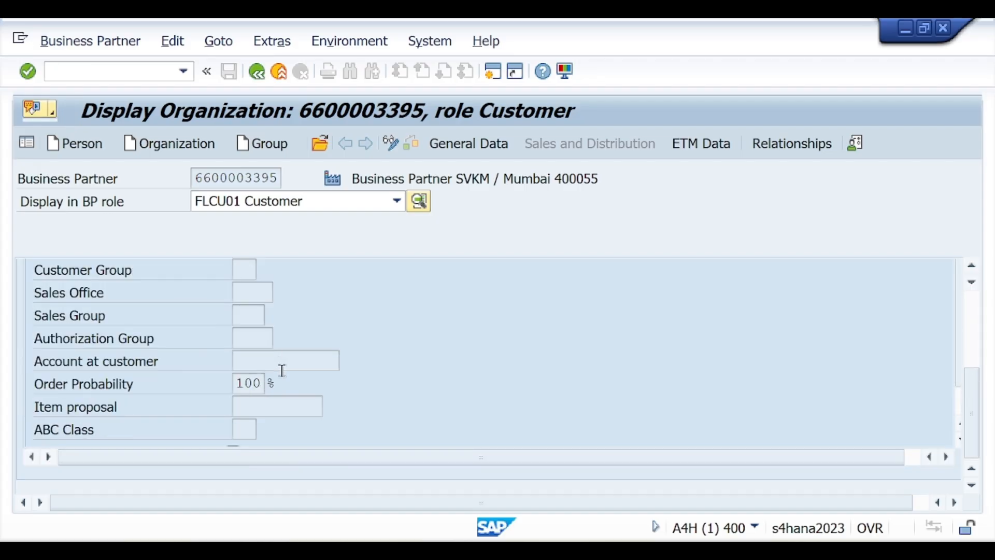
pyautogui.scroll(6, 282, 370)
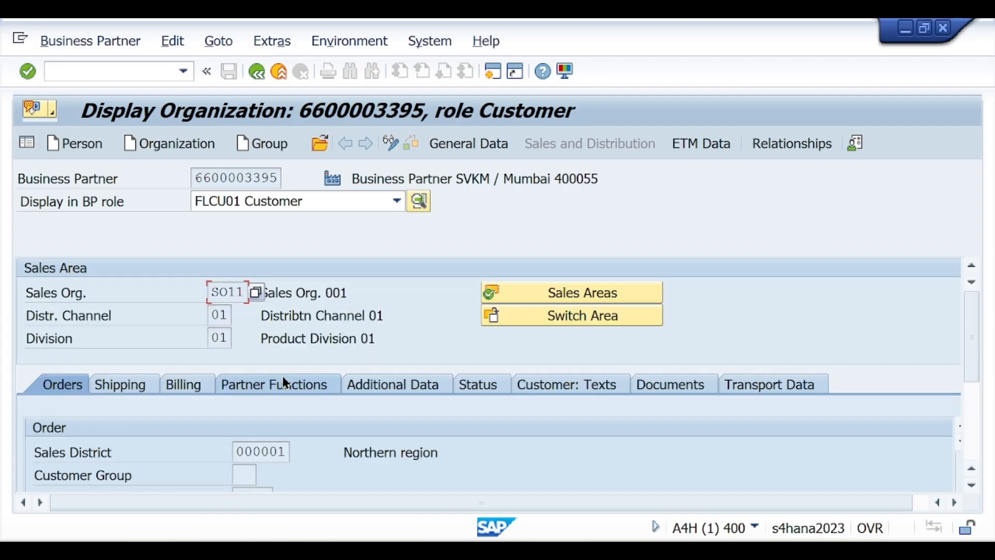
pyautogui.click(112, 392)
# Review FI Vendor company code payment data, then the Vendor role's purchasing organization data
pyautogui.click(282, 202)
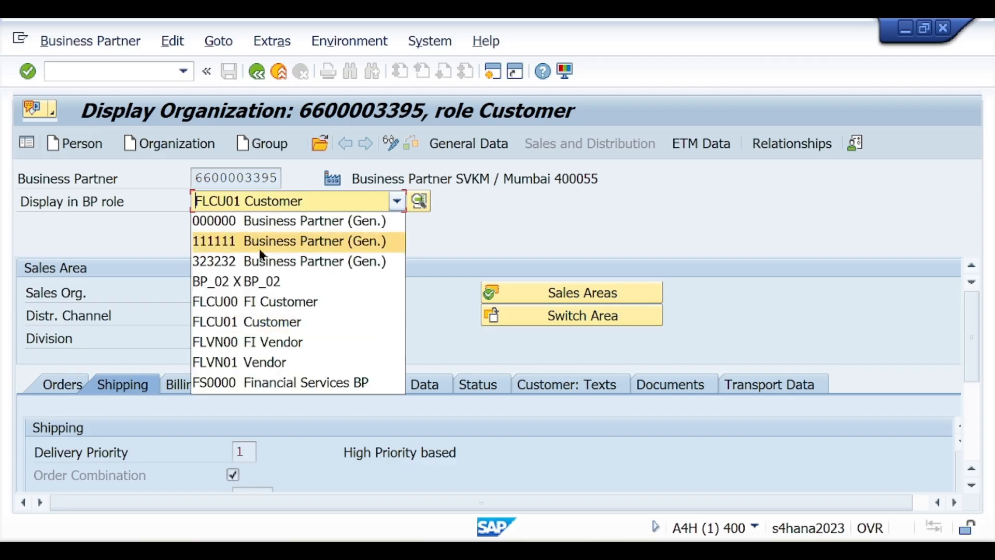
pyautogui.click(262, 345)
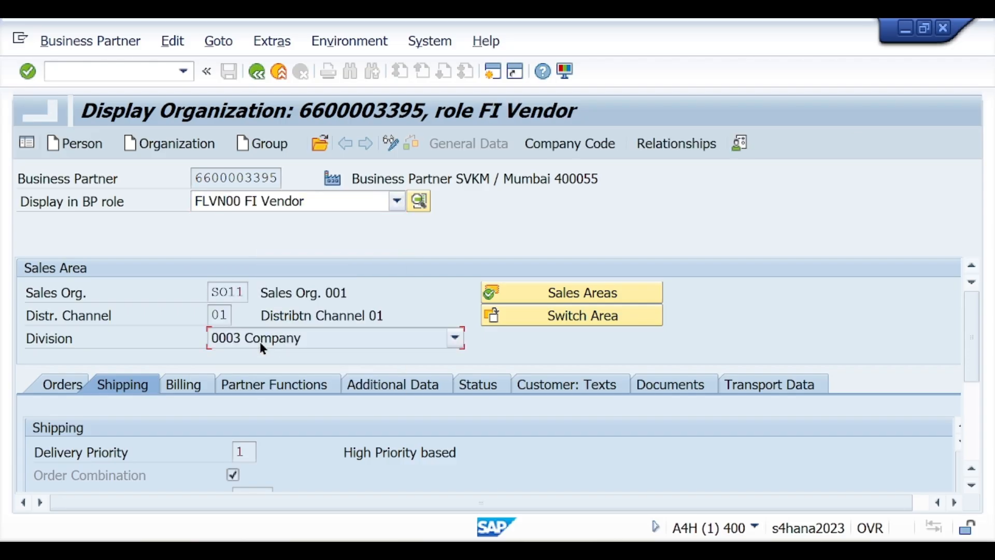
pyautogui.click(588, 140)
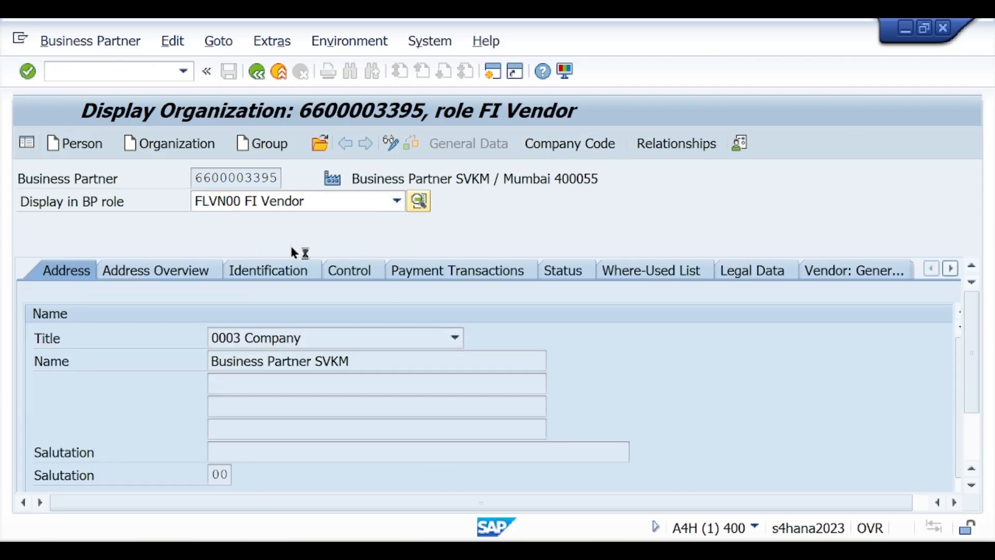
pyautogui.click(326, 386)
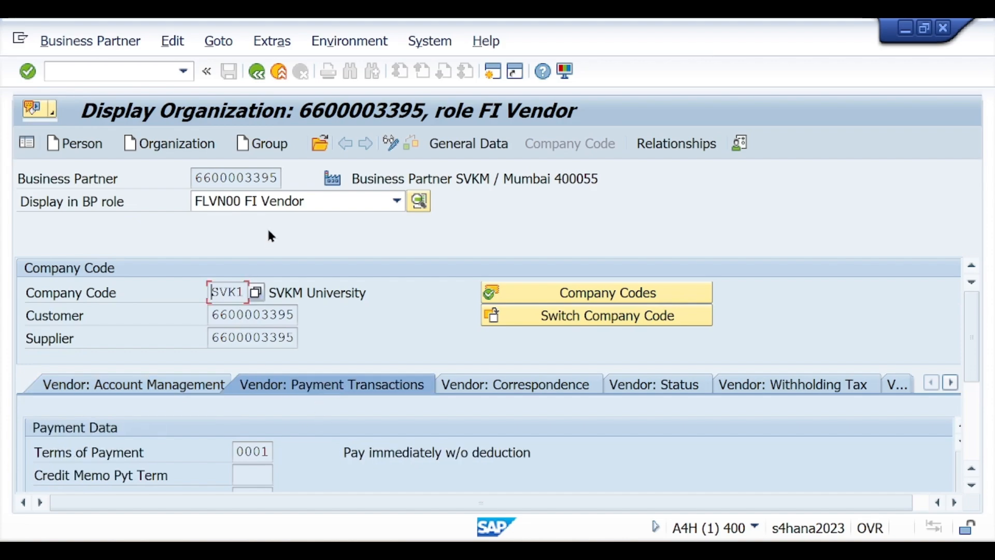
pyautogui.click(396, 201)
pyautogui.click(250, 360)
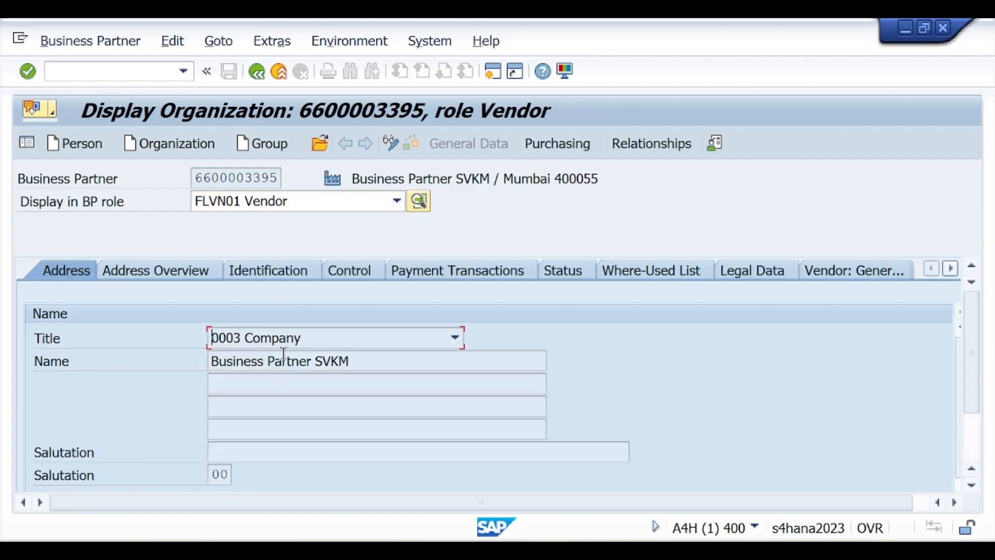
pyautogui.click(565, 145)
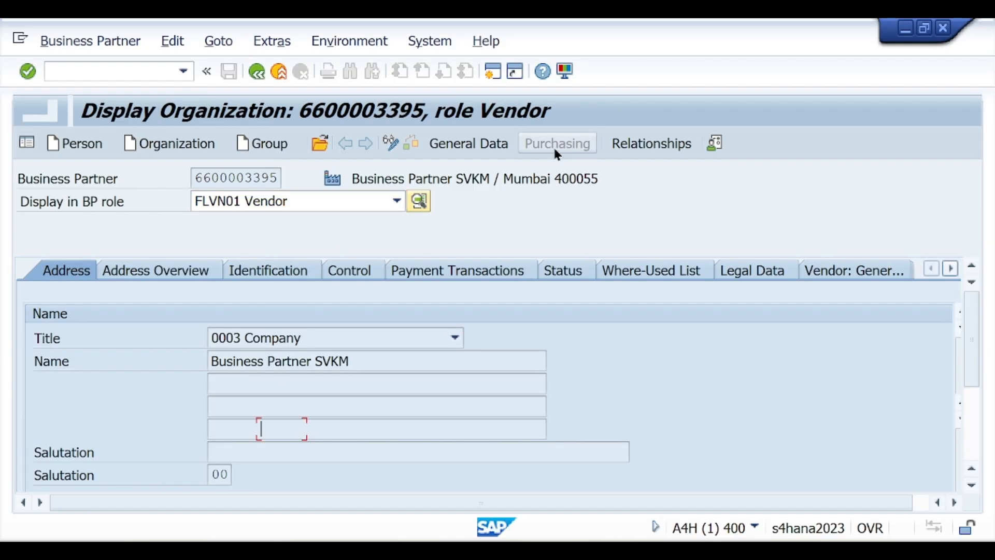